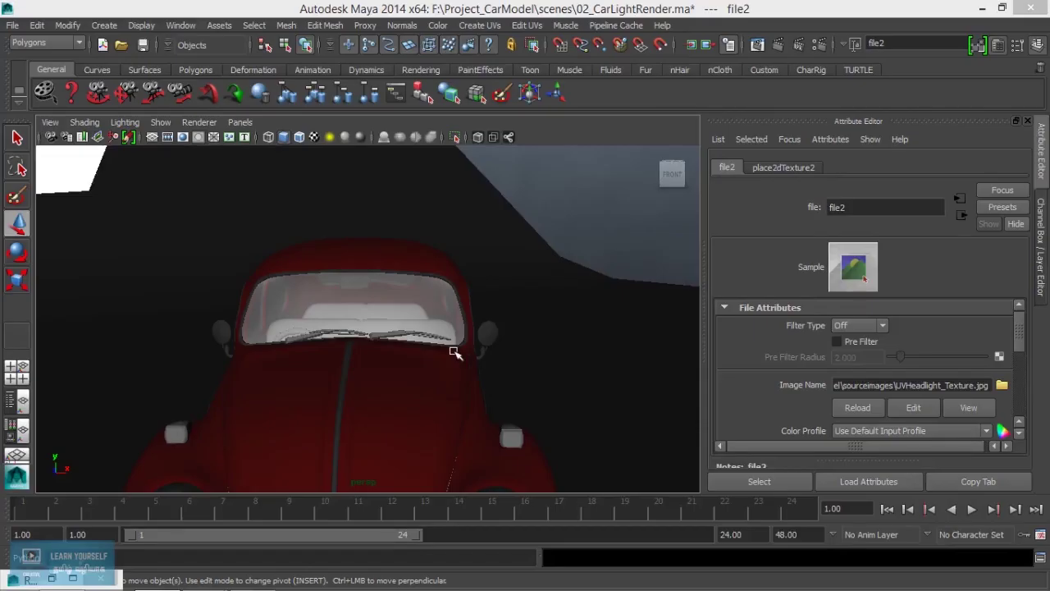
Step: Assign the existing ChromeMat01 material to the fender light part
{"action": "mouse_move", "coordinate": [452, 352]}
{"action": "left_mouse_down", "text": "alt"}
{"action": "mouse_move", "coordinate": [347, 352]}
{"action": "mouse_move", "coordinate": [452, 237]}
{"action": "mouse_move", "coordinate": [371, 299]}
{"action": "left_mouse_up", "text": "alt"}
{"action": "scroll", "coordinate": [371, 300], "scroll_direction": "up", "scroll_amount": 5}
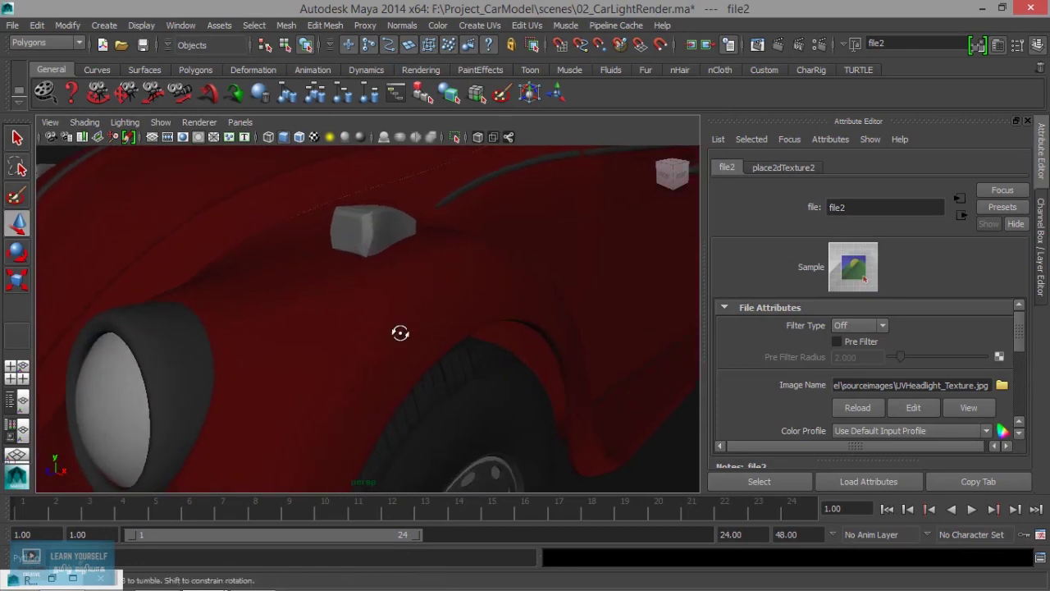
{"action": "middle_click_drag", "start_coordinate": [399, 328], "coordinate": [515, 397], "text": "alt"}
{"action": "mouse_move", "coordinate": [479, 384]}
{"action": "left_mouse_down", "text": "alt"}
{"action": "mouse_move", "coordinate": [342, 391]}
{"action": "mouse_move", "coordinate": [375, 380]}
{"action": "mouse_move", "coordinate": [367, 386]}
{"action": "mouse_move", "coordinate": [462, 396]}
{"action": "mouse_move", "coordinate": [392, 403]}
{"action": "mouse_move", "coordinate": [429, 425]}
{"action": "mouse_move", "coordinate": [389, 418]}
{"action": "mouse_move", "coordinate": [394, 392]}
{"action": "left_mouse_up", "text": "alt"}
{"action": "left_click", "coordinate": [464, 398]}
{"action": "left_click", "coordinate": [379, 416]}
{"action": "right_click_drag", "start_coordinate": [362, 382], "coordinate": [382, 551]}
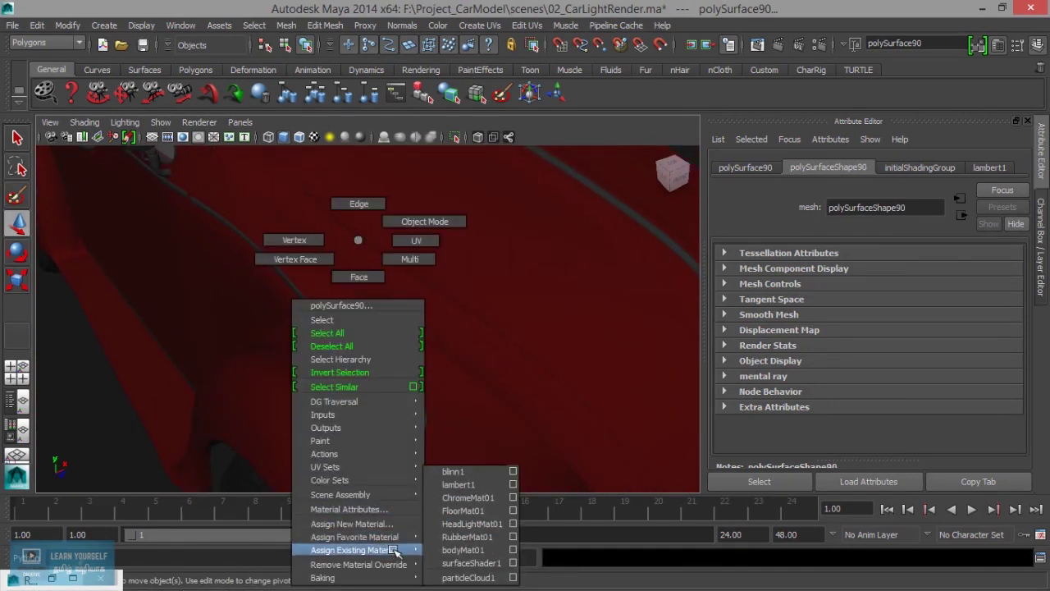
{"action": "left_click", "coordinate": [468, 498]}
Step: Repeat the ChromeMat01 assignment on the grey mirror-like part with G
{"action": "scroll", "coordinate": [464, 500], "scroll_direction": "down", "scroll_amount": 5}
{"action": "mouse_move", "coordinate": [465, 499]}
{"action": "left_mouse_down", "text": "alt"}
{"action": "mouse_move", "coordinate": [466, 372]}
{"action": "mouse_move", "coordinate": [216, 344]}
{"action": "left_mouse_up", "text": "alt"}
{"action": "scroll", "coordinate": [438, 406], "scroll_direction": "up", "scroll_amount": 5}
{"action": "scroll", "coordinate": [204, 335], "scroll_direction": "up", "scroll_amount": 5}
{"action": "scroll", "coordinate": [345, 389], "scroll_direction": "up", "scroll_amount": 3}
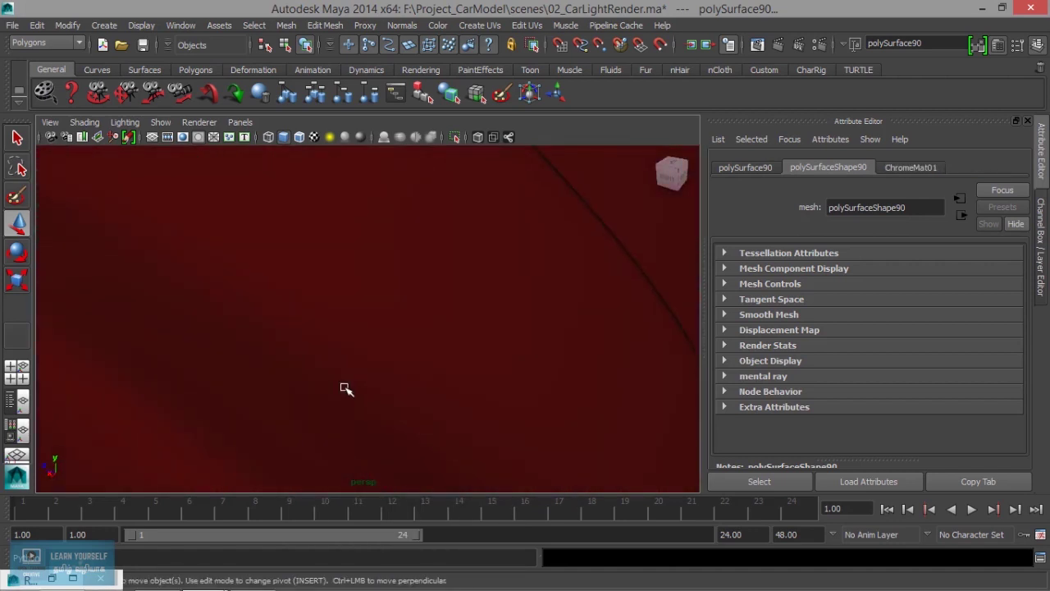
{"action": "scroll", "coordinate": [346, 389], "scroll_direction": "down", "scroll_amount": 3}
{"action": "left_click", "coordinate": [304, 302]}
{"action": "key", "text": "g"}
Step: Give the small grey bump on the front bumper ChromeMat01 as well
{"action": "scroll", "coordinate": [345, 344], "scroll_direction": "down", "scroll_amount": 5}
{"action": "left_click_drag", "start_coordinate": [446, 347], "coordinate": [346, 355], "text": "alt"}
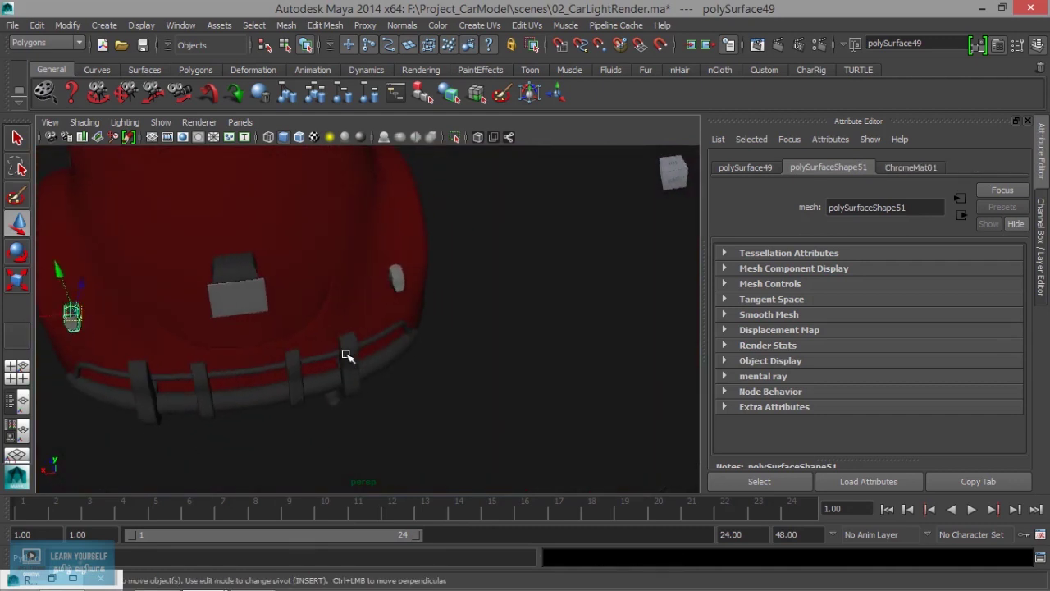
{"action": "scroll", "coordinate": [394, 373], "scroll_direction": "up", "scroll_amount": 5}
{"action": "scroll", "coordinate": [448, 271], "scroll_direction": "up", "scroll_amount": 2}
{"action": "middle_click_drag", "start_coordinate": [452, 227], "coordinate": [460, 307], "text": "alt"}
{"action": "left_click", "coordinate": [462, 335]}
{"action": "key", "text": "g"}
Step: Select the grey box on the car front and bring up its material options
{"action": "scroll", "coordinate": [410, 353], "scroll_direction": "down", "scroll_amount": 3}
{"action": "middle_click_drag", "start_coordinate": [363, 369], "coordinate": [432, 370], "text": "alt"}
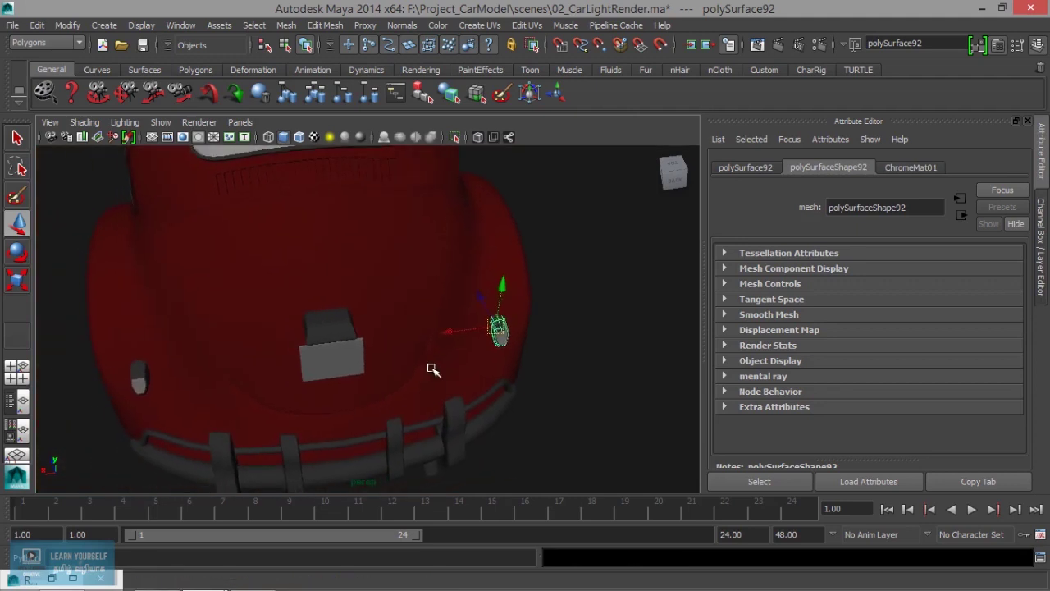
{"action": "scroll", "coordinate": [418, 408], "scroll_direction": "up", "scroll_amount": 2}
{"action": "left_click", "coordinate": [307, 413]}
{"action": "mouse_move", "coordinate": [306, 412]}
{"action": "left_mouse_down", "text": "alt"}
{"action": "mouse_move", "coordinate": [394, 424]}
{"action": "mouse_move", "coordinate": [244, 427]}
{"action": "mouse_move", "coordinate": [335, 391]}
{"action": "left_mouse_up", "text": "alt"}
{"action": "right_click", "coordinate": [380, 343]}
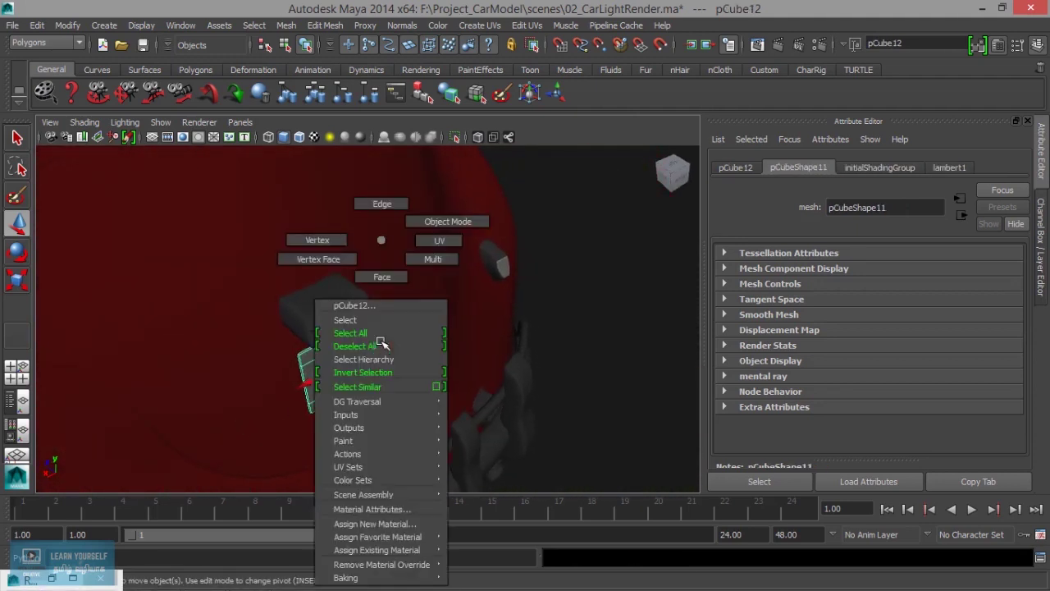
Step: Assign a new mental ray mia_material_x_passes to the box, named BlackMat01
{"action": "left_click", "coordinate": [374, 523]}
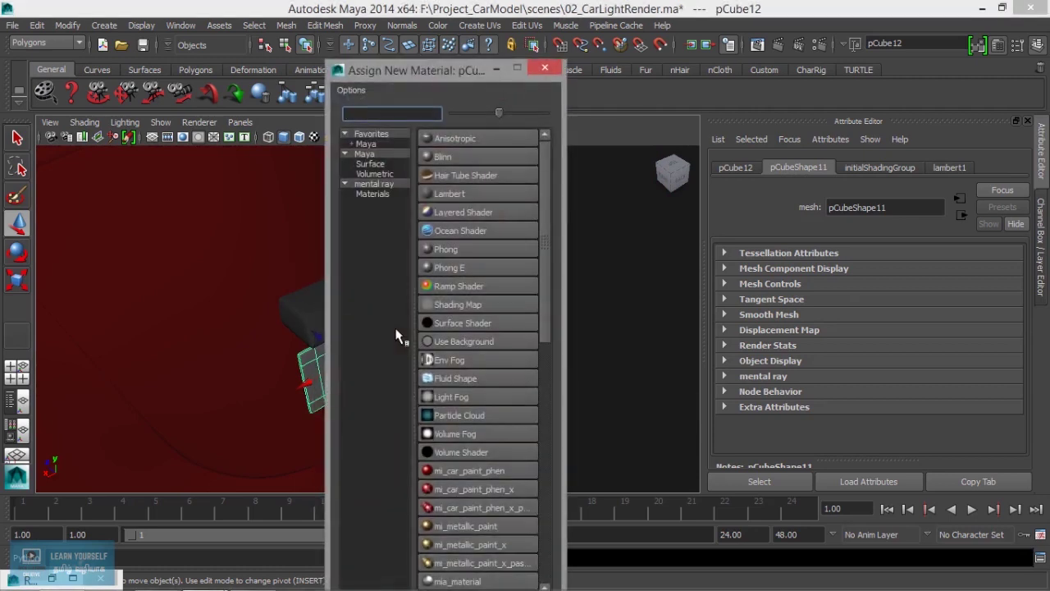
{"action": "left_click", "coordinate": [376, 195]}
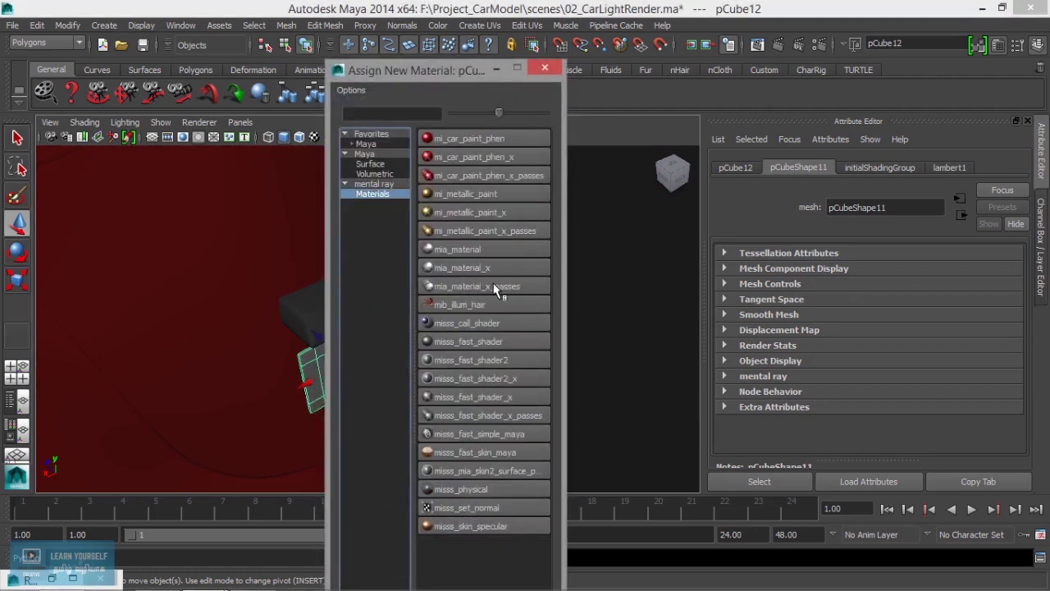
{"action": "left_click", "coordinate": [495, 286]}
{"action": "double_click", "coordinate": [925, 207]}
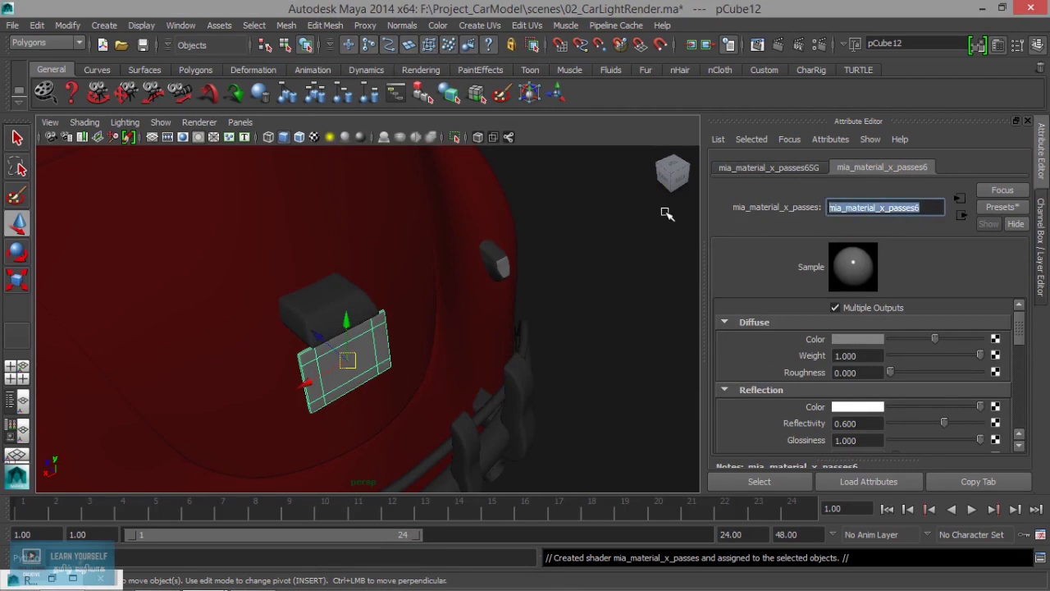
{"action": "type", "text": "BlackMat01"}
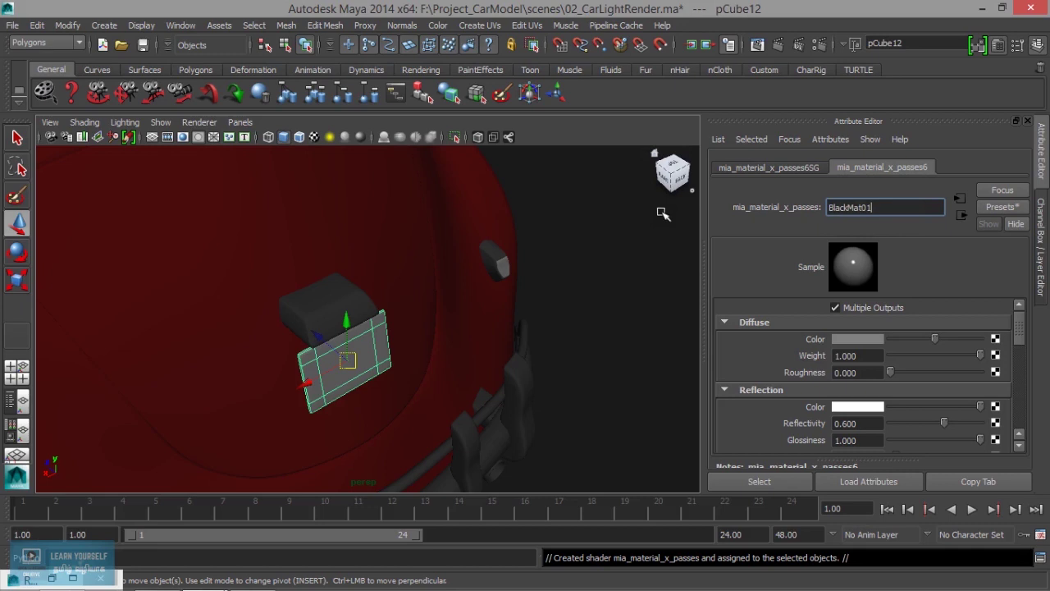
{"action": "key", "text": "Return"}
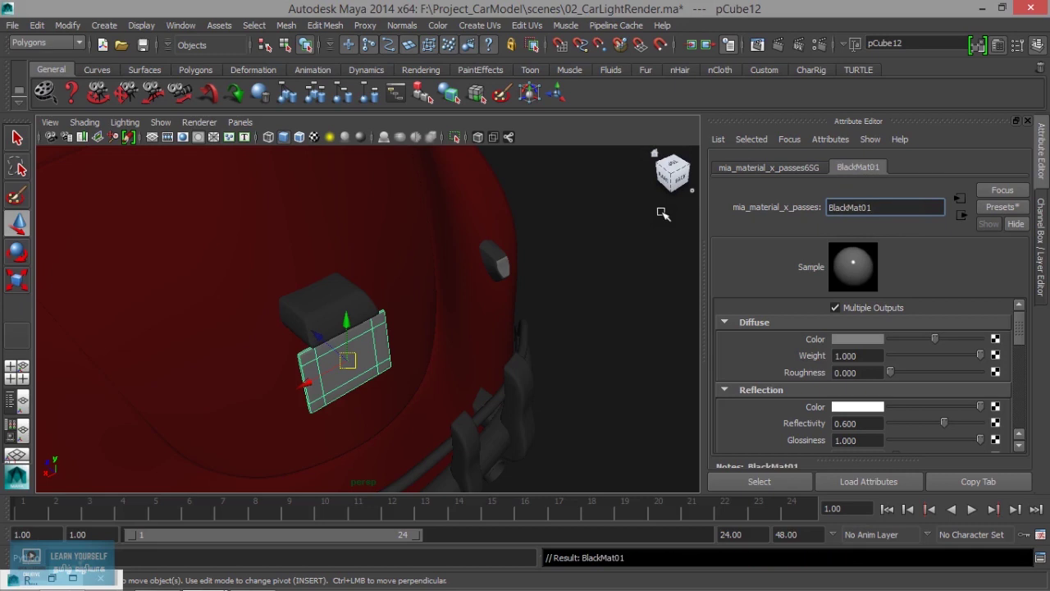
Step: Set BlackMat01 to black diffuse, reflectivity 0.231, glossiness 0.353 and 35 glossy samples
{"action": "left_click_drag", "start_coordinate": [936, 340], "coordinate": [895, 350]}
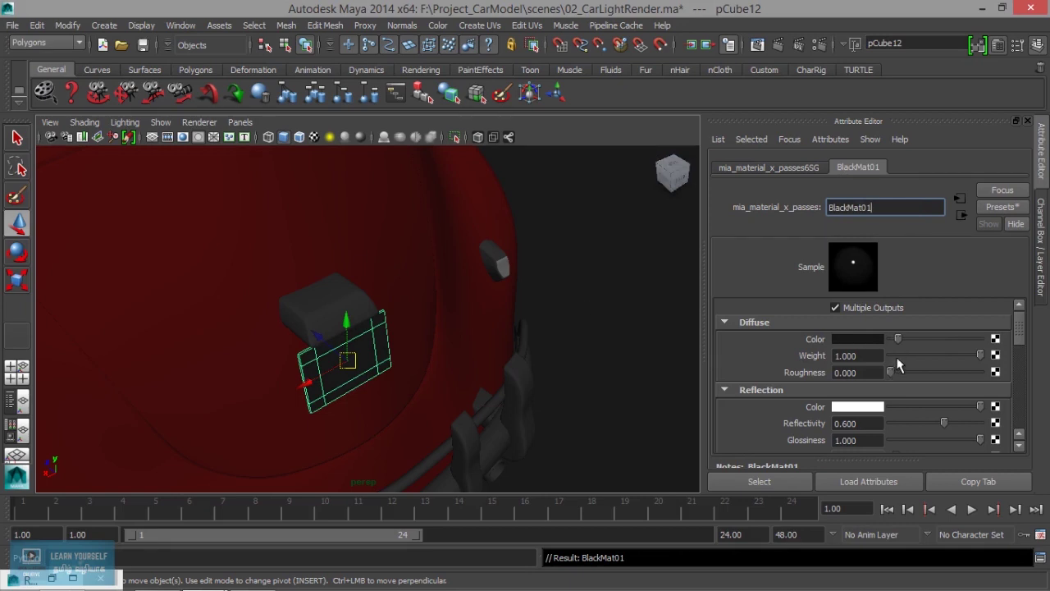
{"action": "scroll", "coordinate": [888, 359], "scroll_direction": "down", "scroll_amount": 2}
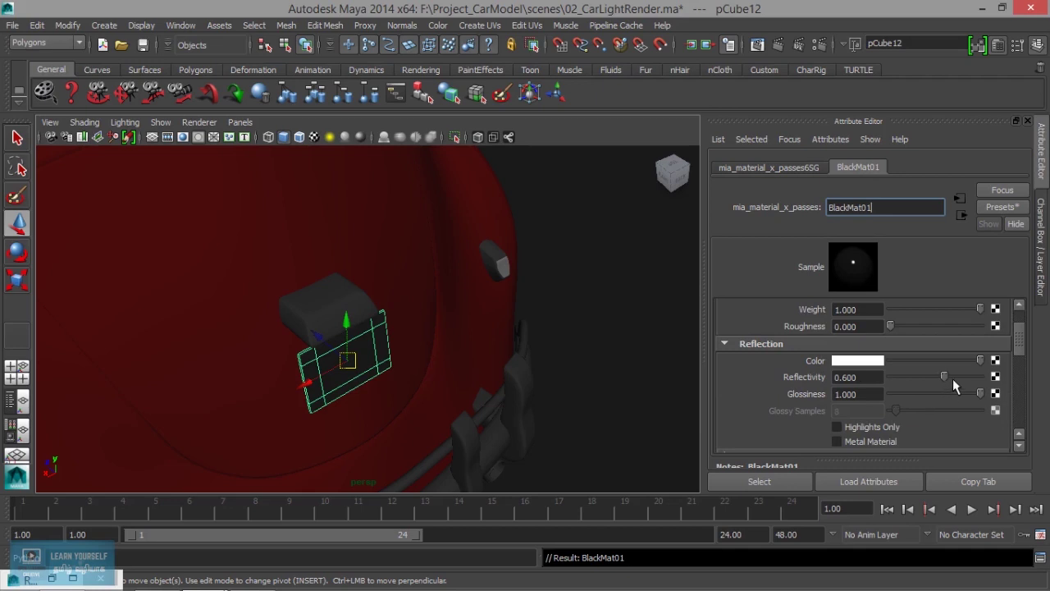
{"action": "left_click_drag", "start_coordinate": [941, 377], "coordinate": [911, 378]}
{"action": "left_click_drag", "start_coordinate": [979, 394], "coordinate": [911, 394]}
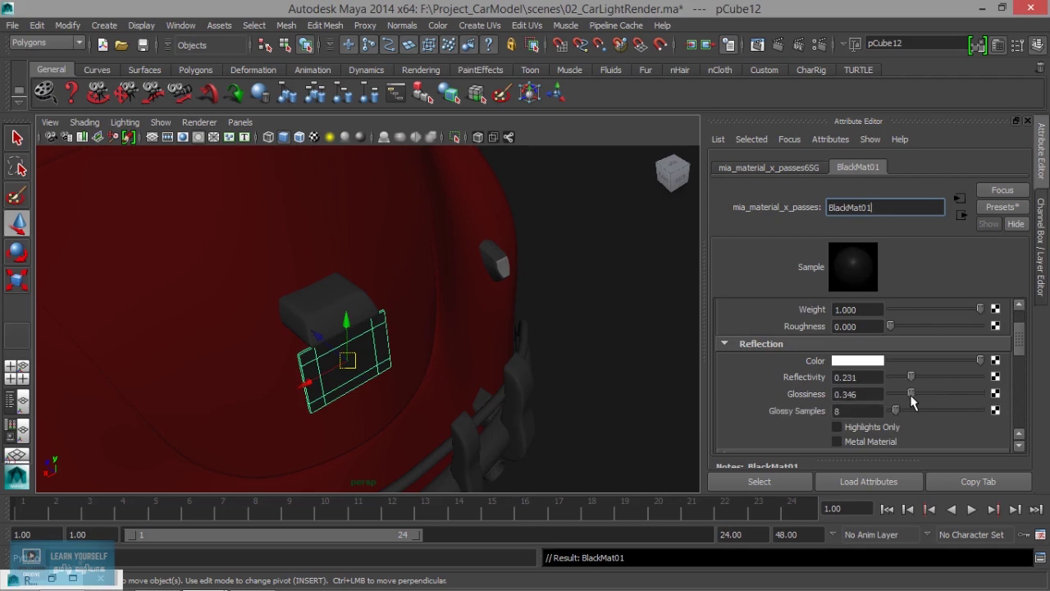
{"action": "left_click_drag", "start_coordinate": [912, 402], "coordinate": [912, 398]}
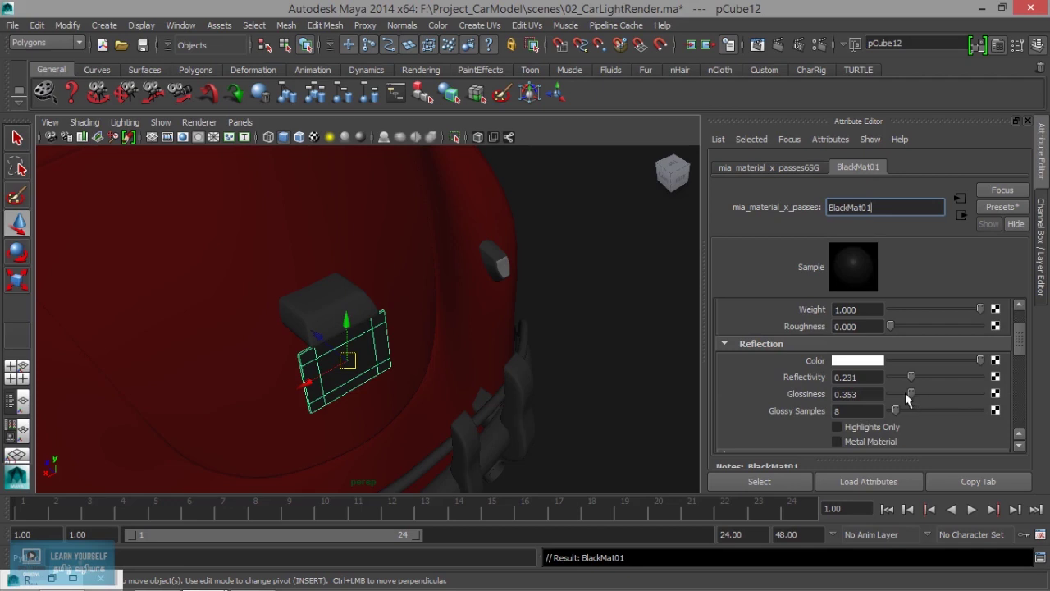
{"action": "left_click", "coordinate": [857, 411]}
{"action": "type", "text": "35"}
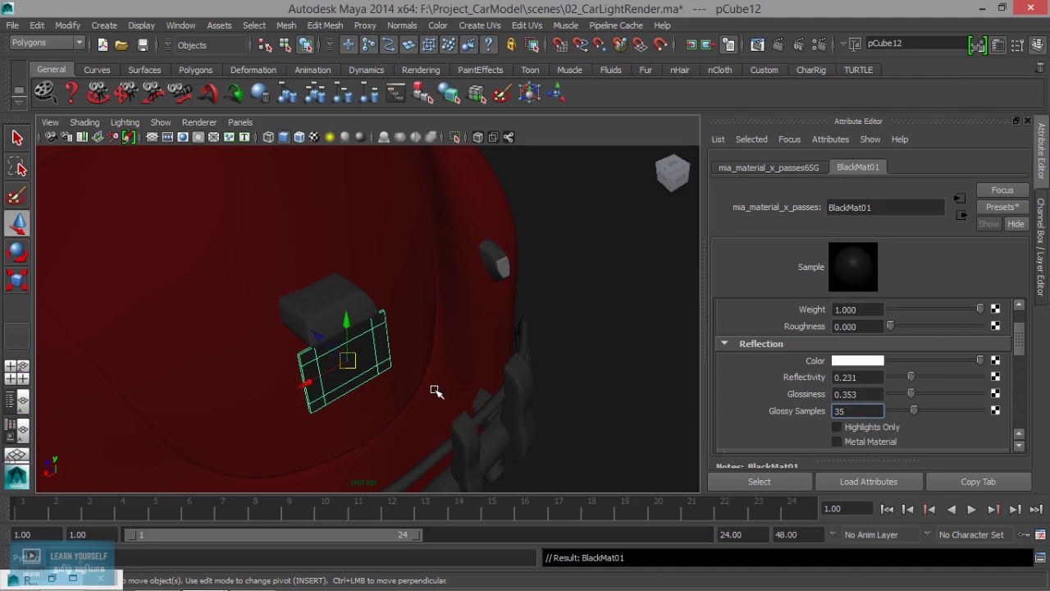
{"action": "left_click_drag", "start_coordinate": [410, 376], "coordinate": [375, 375], "text": "alt"}
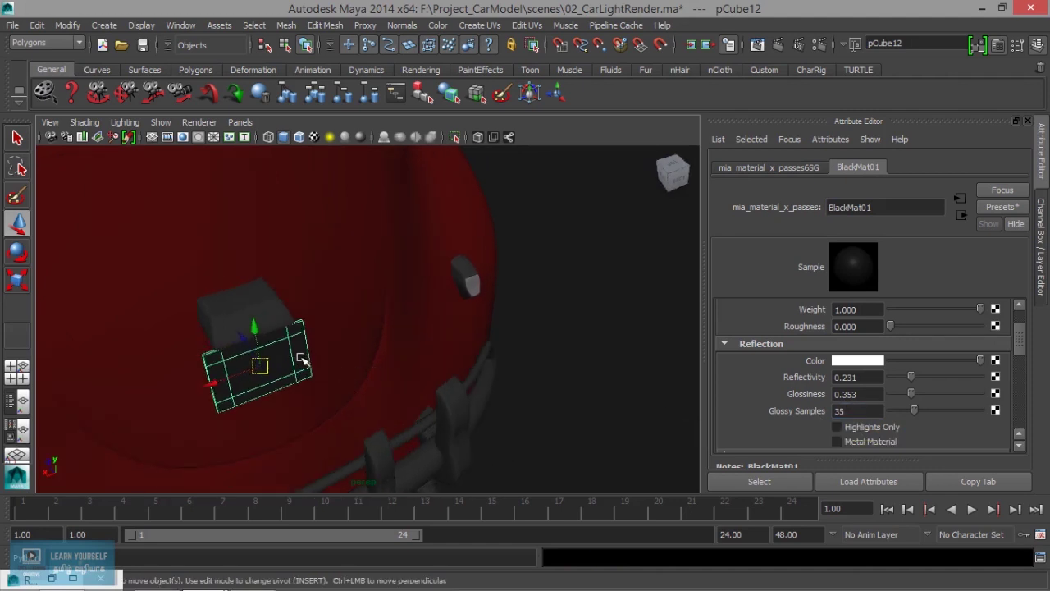
Step: Assign the existing BlackMat01 material to the licence-plate block pCube25
{"action": "scroll", "coordinate": [299, 367], "scroll_direction": "down", "scroll_amount": 3}
{"action": "mouse_move", "coordinate": [295, 375]}
{"action": "left_mouse_down", "text": "alt"}
{"action": "mouse_move", "coordinate": [247, 370]}
{"action": "mouse_move", "coordinate": [544, 352]}
{"action": "mouse_move", "coordinate": [481, 343]}
{"action": "mouse_move", "coordinate": [430, 278]}
{"action": "left_mouse_up", "text": "alt"}
{"action": "left_click", "coordinate": [440, 379]}
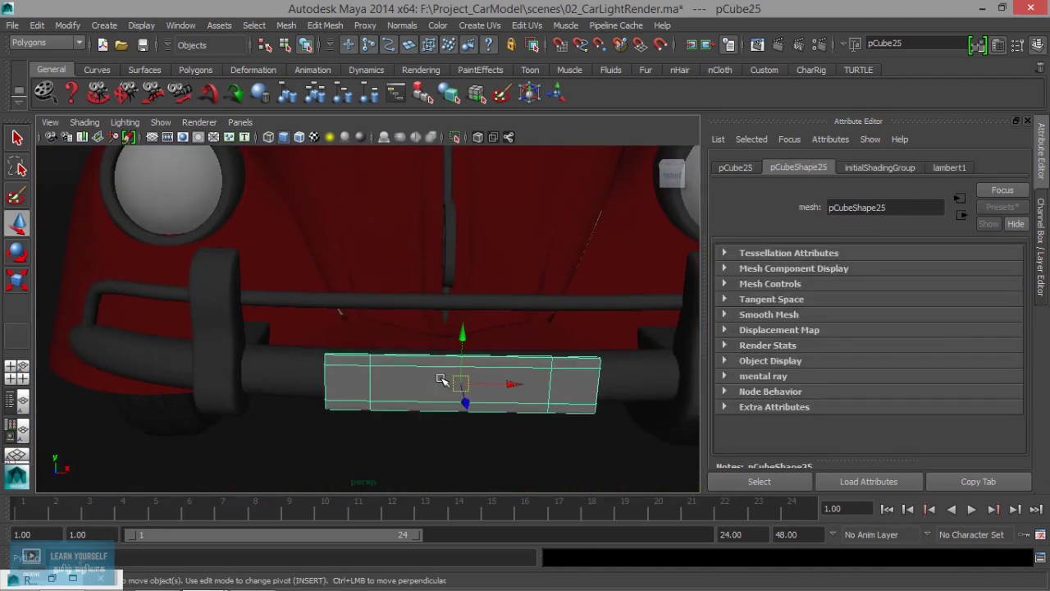
{"action": "right_click", "coordinate": [403, 373]}
{"action": "mouse_move", "coordinate": [400, 549]}
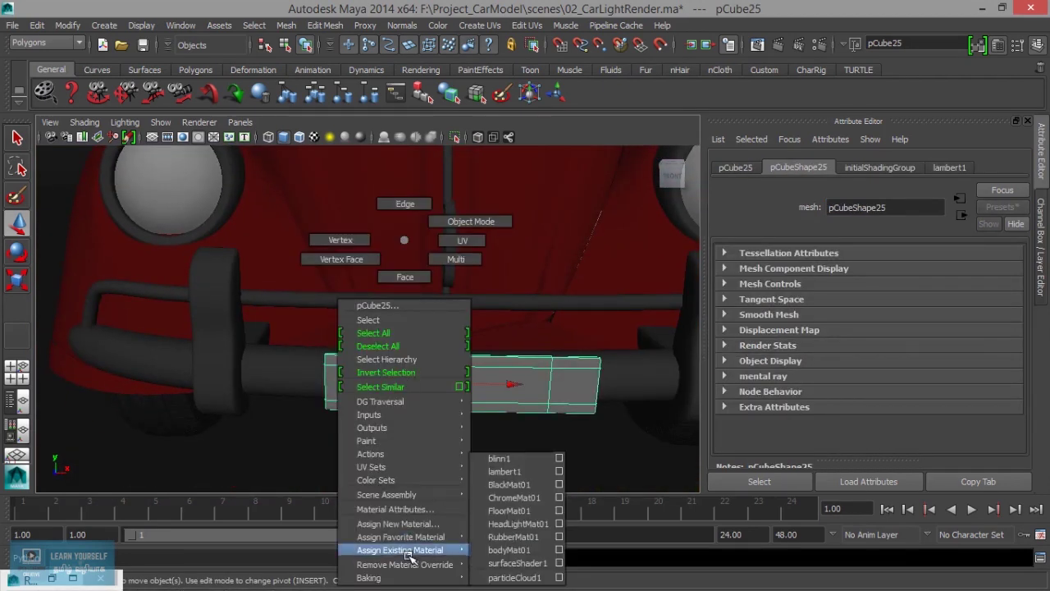
{"action": "left_click", "coordinate": [505, 481]}
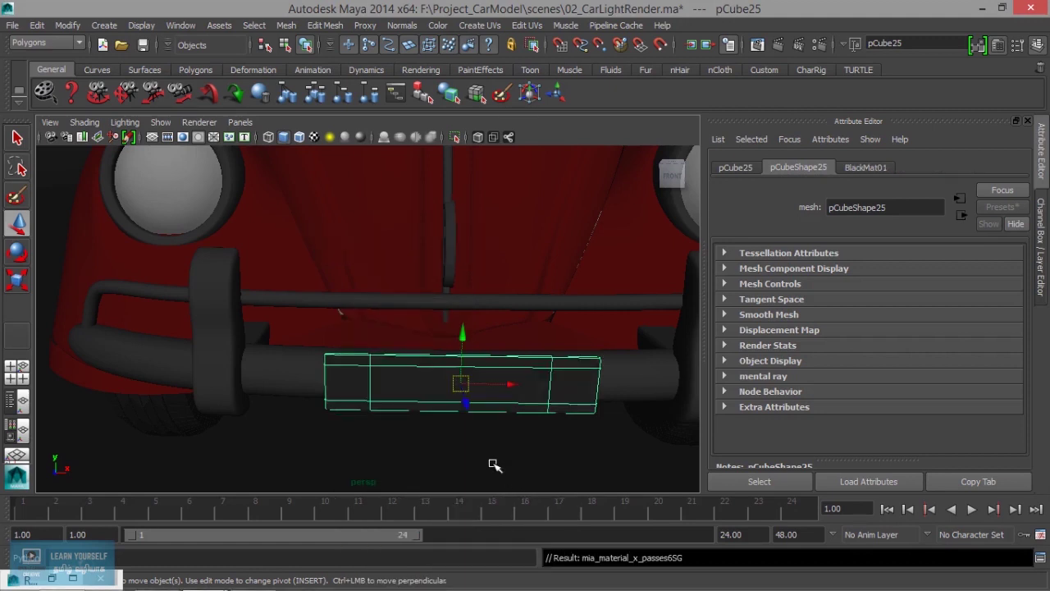
Step: Select the fender indicator light polySurface35 and frame the view on it
{"action": "scroll", "coordinate": [490, 457], "scroll_direction": "down", "scroll_amount": 5}
{"action": "mouse_move", "coordinate": [483, 452]}
{"action": "left_mouse_down", "text": "alt"}
{"action": "mouse_move", "coordinate": [426, 429]}
{"action": "mouse_move", "coordinate": [495, 421]}
{"action": "mouse_move", "coordinate": [468, 345]}
{"action": "left_mouse_up", "text": "alt"}
{"action": "scroll", "coordinate": [517, 414], "scroll_direction": "up", "scroll_amount": 6}
{"action": "left_click", "coordinate": [469, 349]}
{"action": "left_click_drag", "start_coordinate": [468, 387], "coordinate": [511, 382], "text": "alt"}
{"action": "mouse_move", "coordinate": [511, 382]}
{"action": "middle_mouse_down", "text": "alt"}
{"action": "mouse_move", "coordinate": [454, 421]}
{"action": "mouse_move", "coordinate": [420, 465]}
{"action": "middle_mouse_up", "text": "alt"}
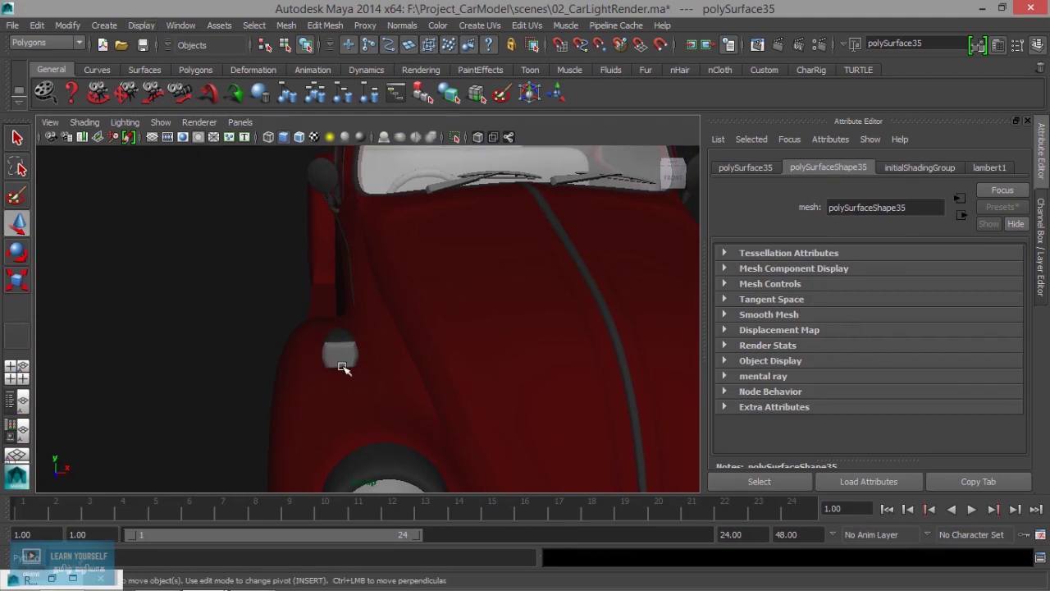
{"action": "left_click", "coordinate": [179, 25]}
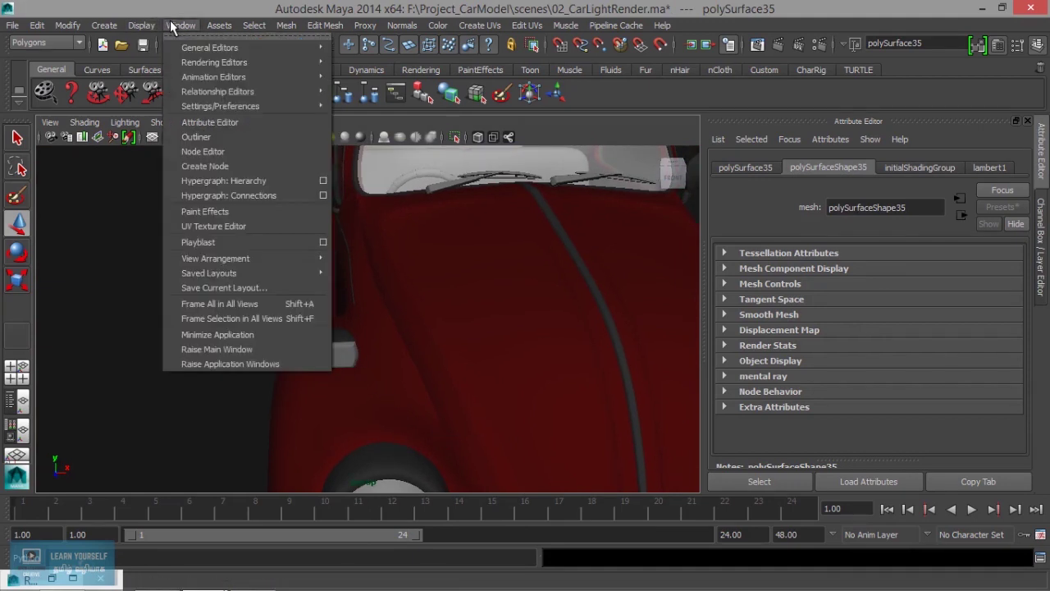
Step: Show the UV Texture Editor beside the car, displaying the indicator light's existing UVs
{"action": "left_click", "coordinate": [238, 226]}
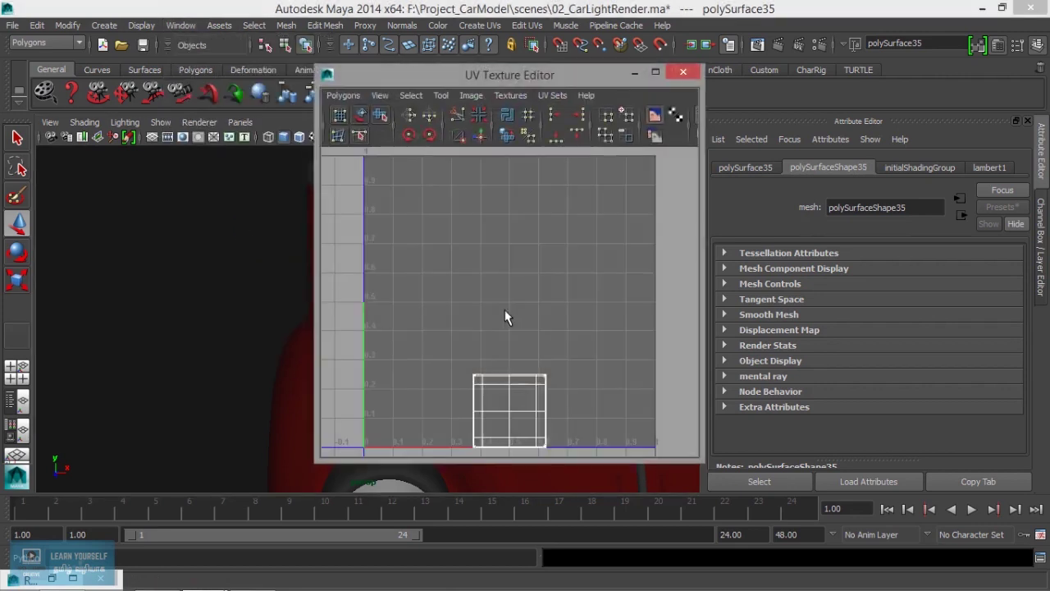
{"action": "left_click_drag", "start_coordinate": [595, 72], "coordinate": [407, 57]}
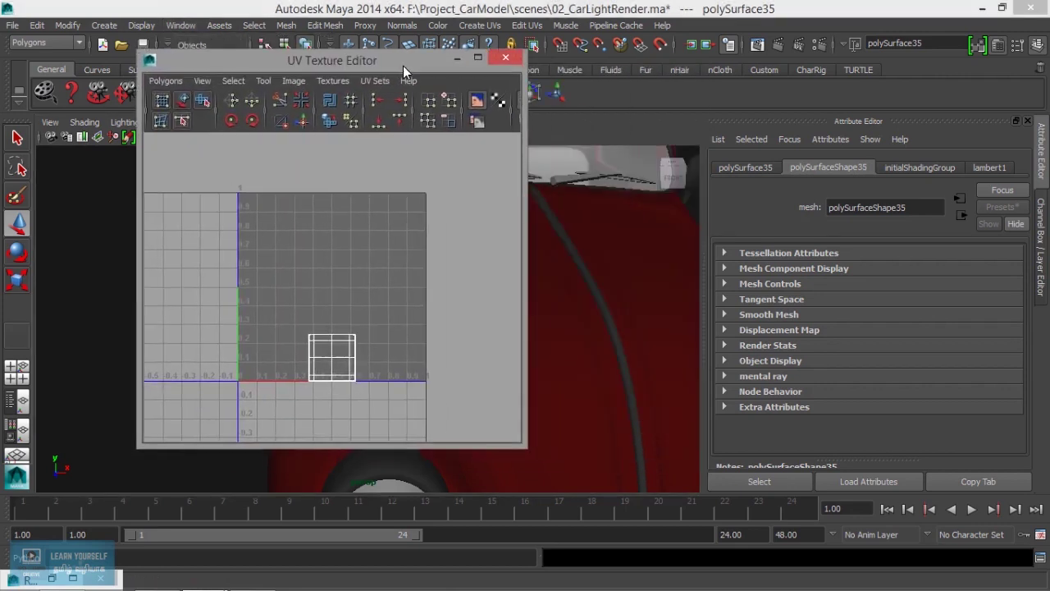
{"action": "scroll", "coordinate": [625, 318], "scroll_direction": "down", "scroll_amount": 3}
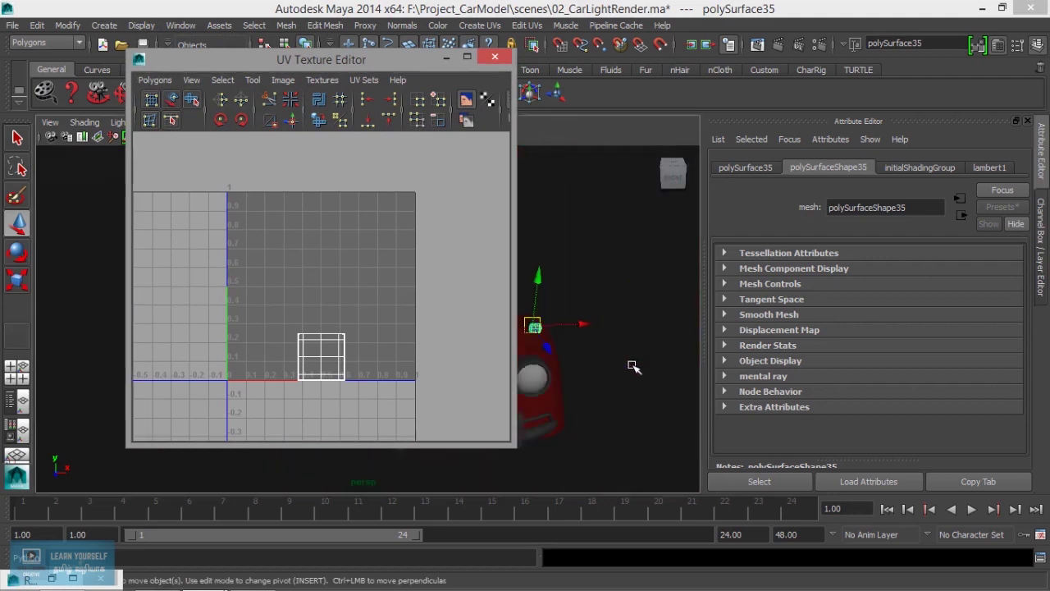
{"action": "mouse_move", "coordinate": [569, 353]}
{"action": "left_mouse_down", "text": "alt"}
{"action": "mouse_move", "coordinate": [614, 365]}
{"action": "mouse_move", "coordinate": [574, 363]}
{"action": "mouse_move", "coordinate": [578, 349]}
{"action": "left_mouse_up", "text": "alt"}
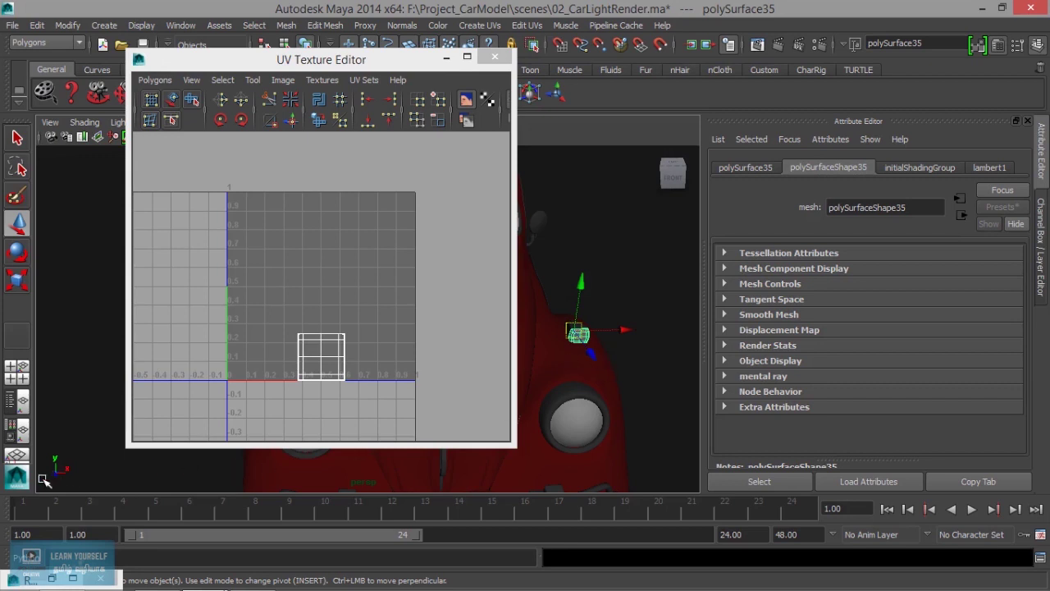
{"action": "left_click", "coordinate": [488, 25]}
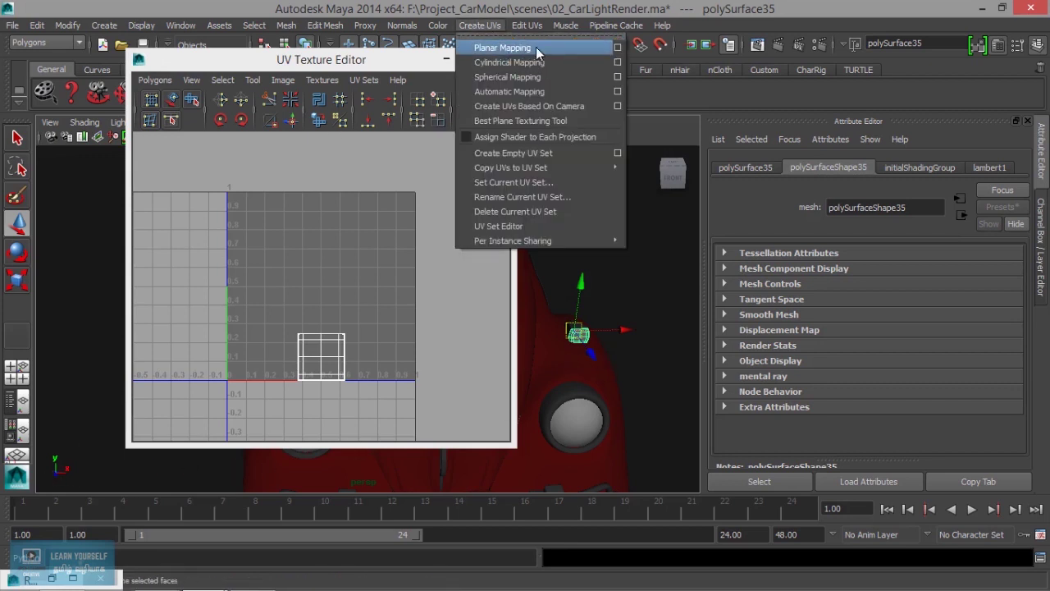
Step: Apply a planar UV projection from the Planar Mapping options
{"action": "left_click", "coordinate": [617, 47]}
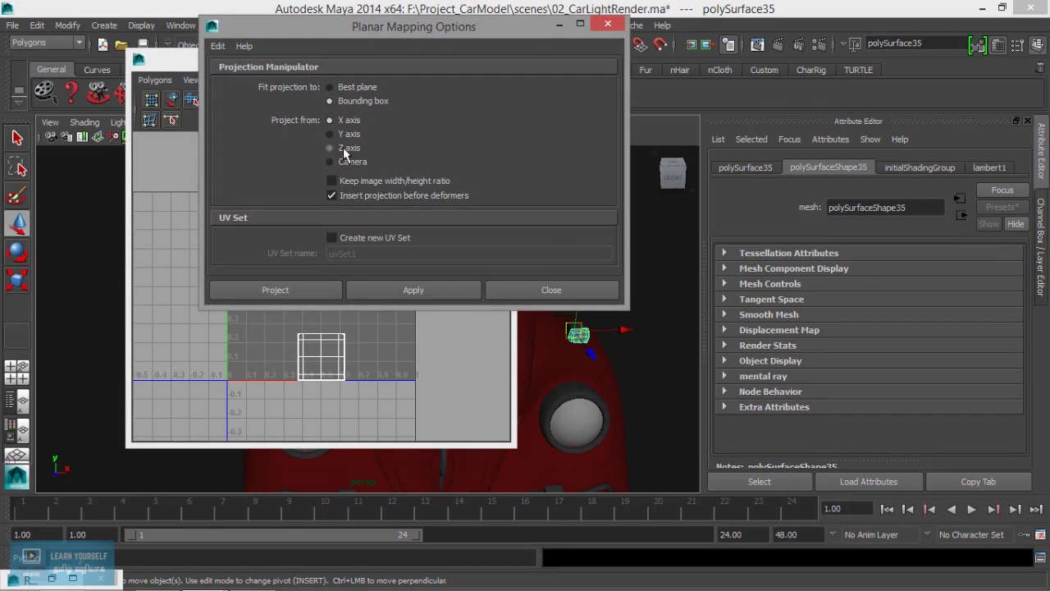
{"action": "left_click", "coordinate": [389, 290]}
{"action": "left_click_drag", "start_coordinate": [477, 27], "coordinate": [842, 46]}
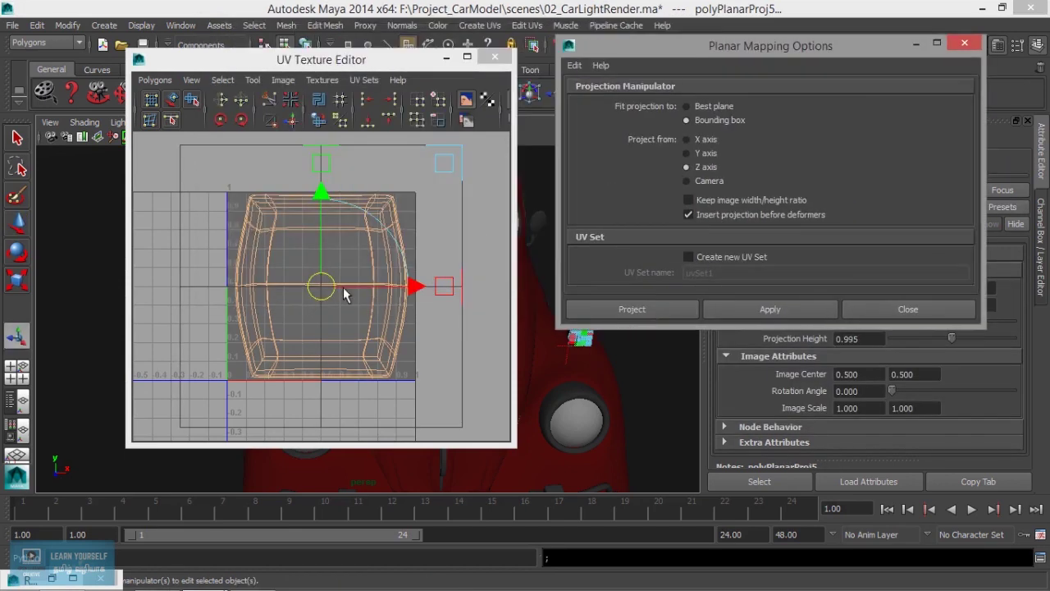
{"action": "left_click_drag", "start_coordinate": [352, 60], "coordinate": [676, 87]}
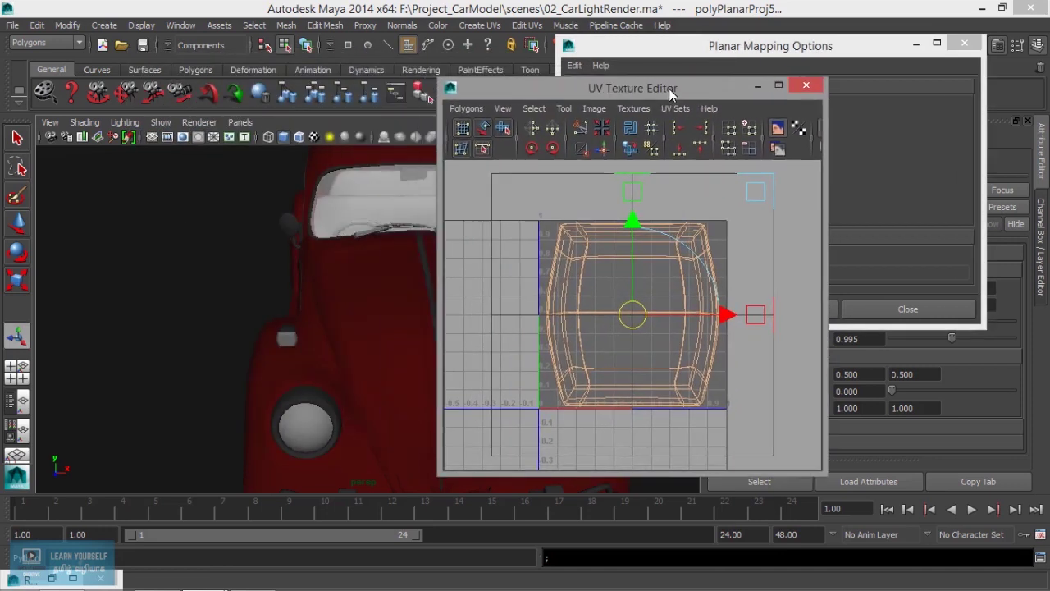
Step: Select the side indicator light as a whole object in Object Mode
{"action": "left_click", "coordinate": [277, 339]}
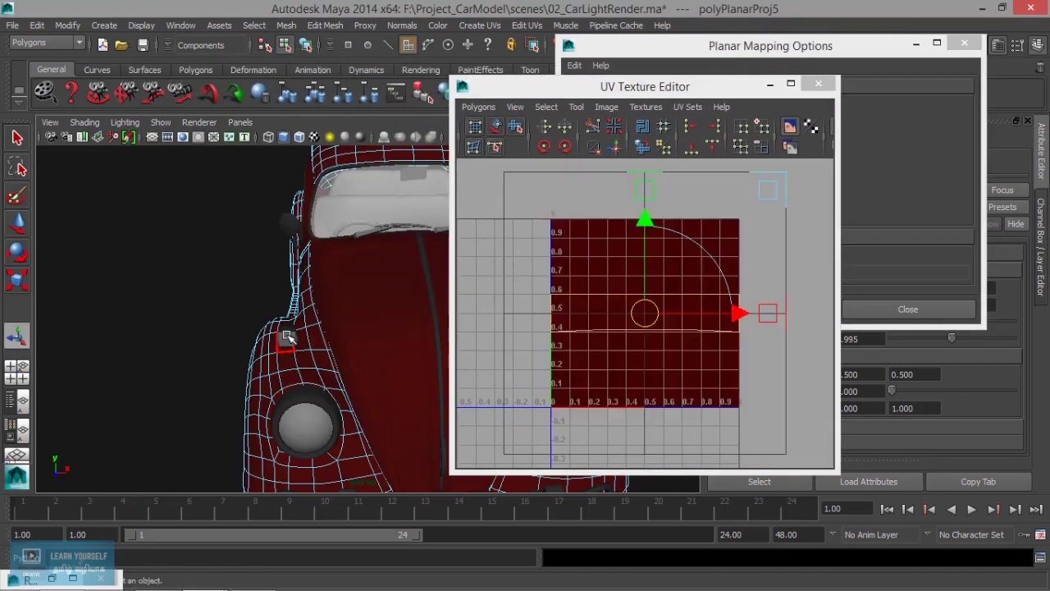
{"action": "key", "text": "f"}
{"action": "left_click_drag", "start_coordinate": [278, 362], "coordinate": [366, 363], "text": "alt"}
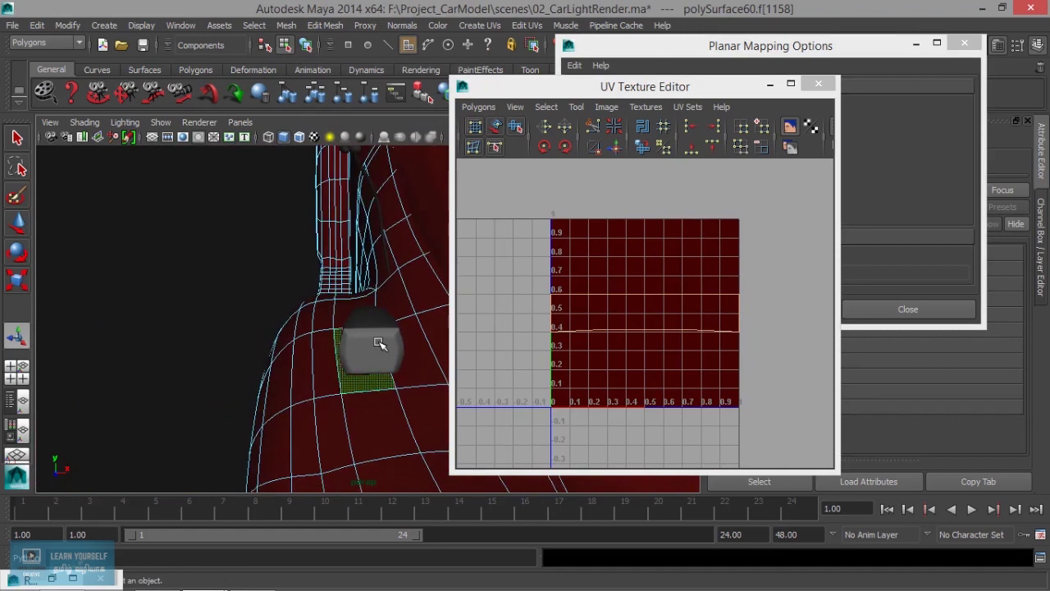
{"action": "right_click_drag", "start_coordinate": [379, 343], "coordinate": [443, 223]}
{"action": "left_click", "coordinate": [375, 351]}
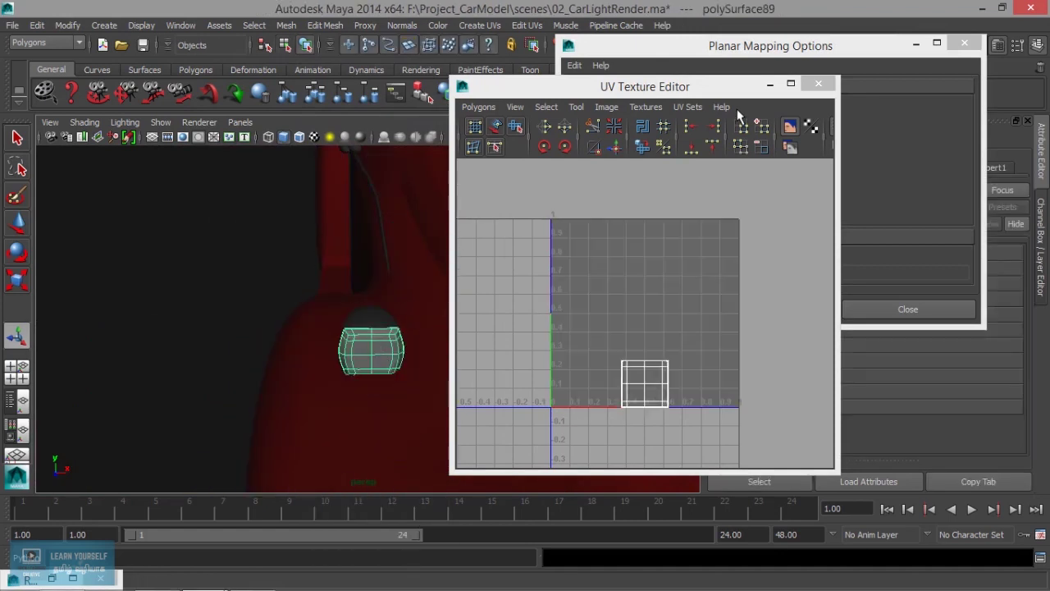
Step: Planar-project the side light along Z so its UVs fill the 0–1 square
{"action": "left_click_drag", "start_coordinate": [718, 91], "coordinate": [441, 83]}
{"action": "left_click", "coordinate": [653, 316]}
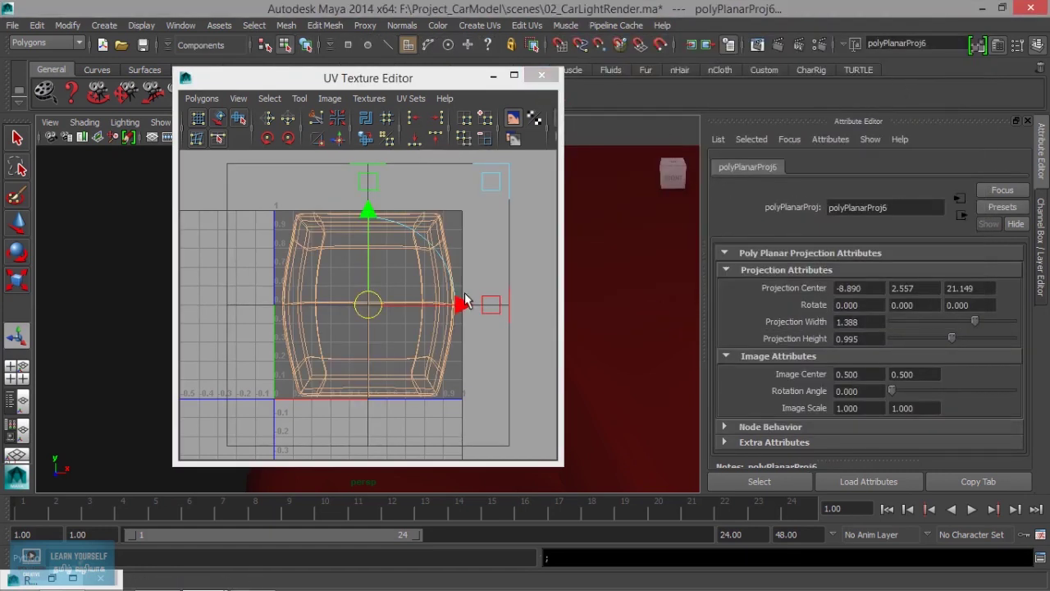
{"action": "mouse_move", "coordinate": [417, 260]}
{"action": "right_mouse_down"}
{"action": "mouse_move", "coordinate": [447, 232]}
{"action": "mouse_move", "coordinate": [485, 227]}
{"action": "right_mouse_up"}
{"action": "left_click", "coordinate": [423, 247]}
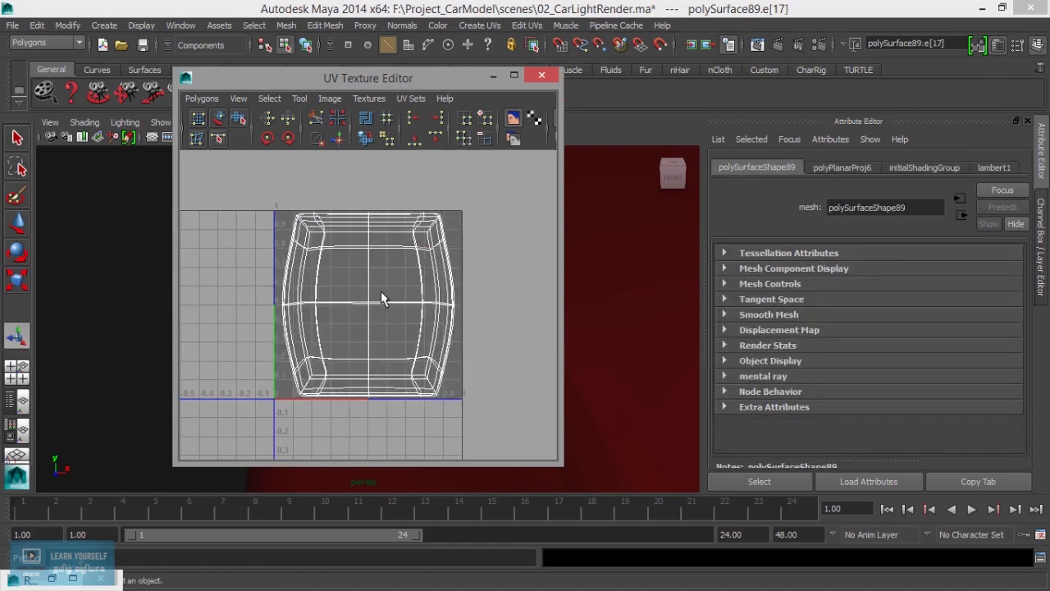
{"action": "scroll", "coordinate": [383, 292], "scroll_direction": "up", "scroll_amount": 2}
{"action": "scroll", "coordinate": [380, 298], "scroll_direction": "up", "scroll_amount": 2}
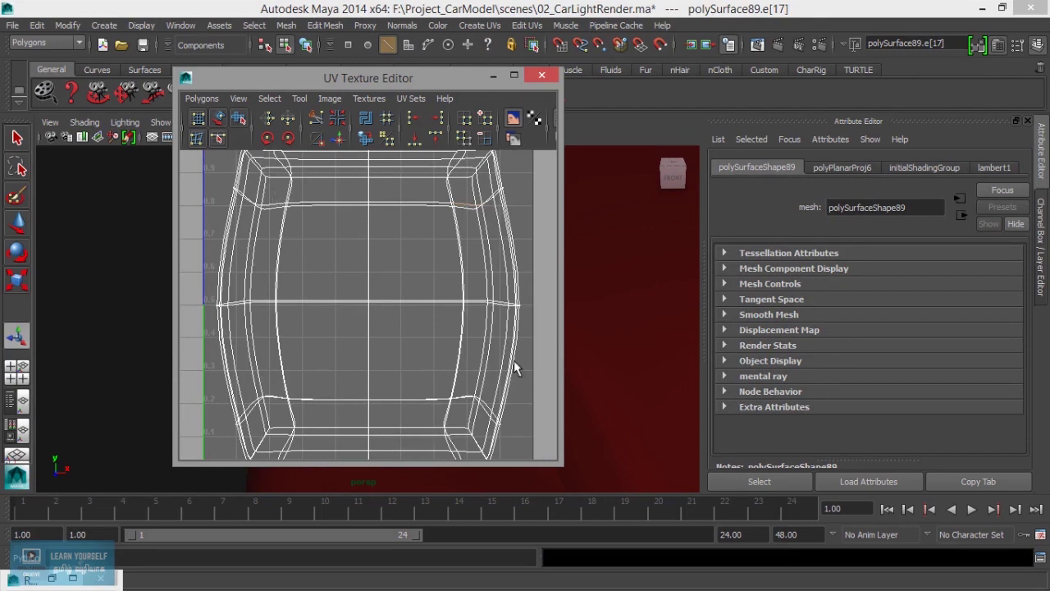
Step: Save a 2048×2048 UV Snapshot as SideLight_UVMap.jpg in sourceimages
{"action": "left_click", "coordinate": [197, 98]}
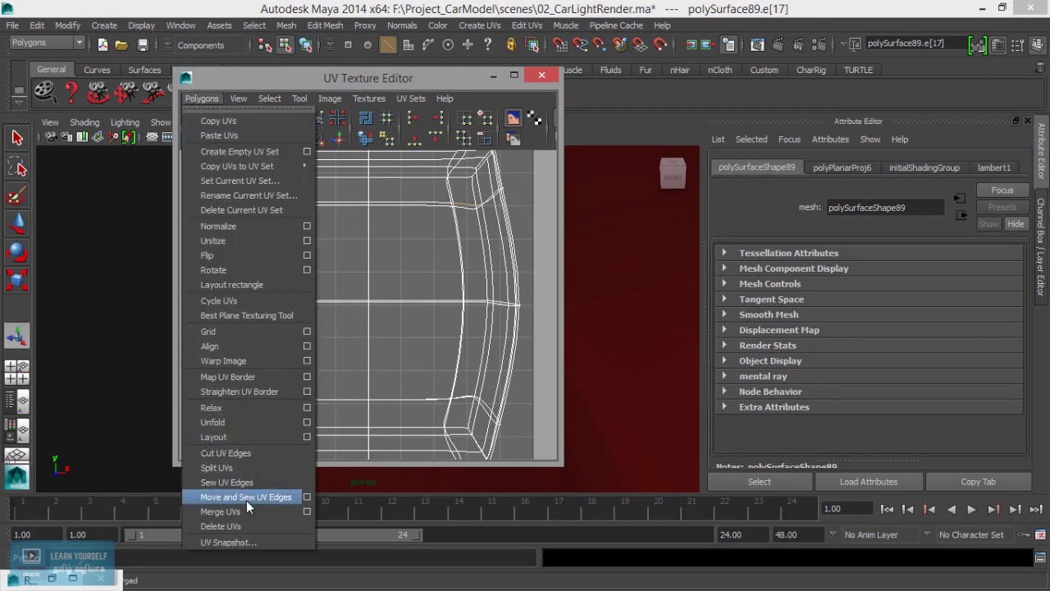
{"action": "left_click", "coordinate": [286, 542]}
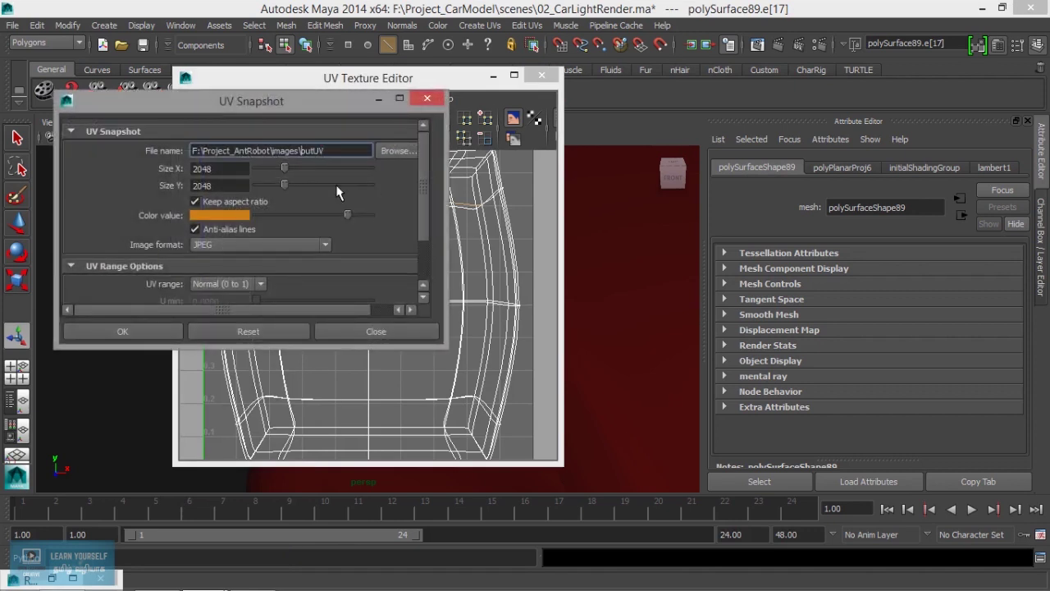
{"action": "type", "text": "Side"}
{"action": "left_click", "coordinate": [394, 150]}
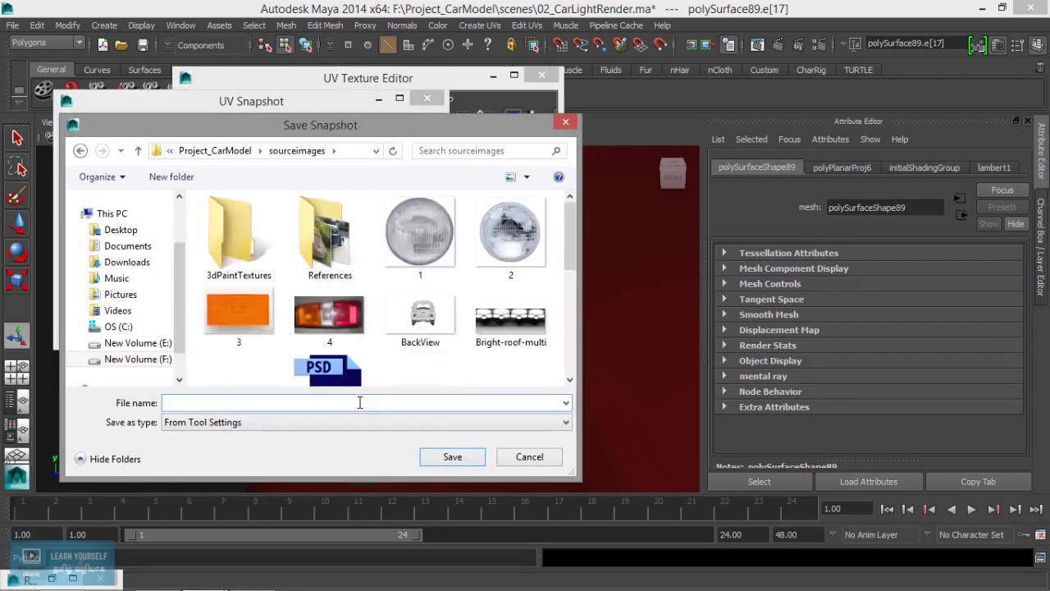
{"action": "type", "text": "Side"}
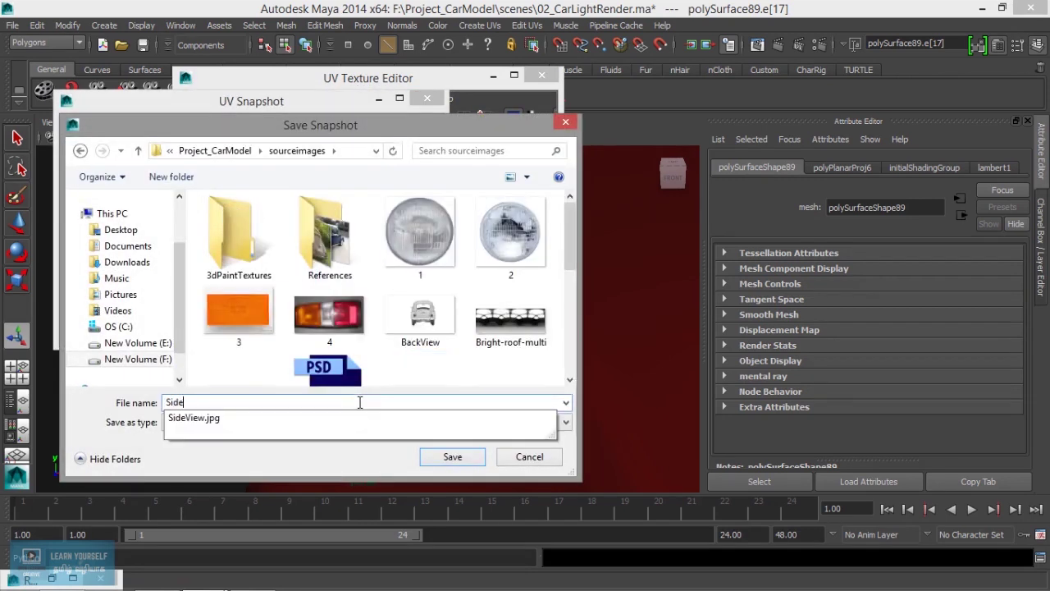
{"action": "type", "text": "Light_UVMap"}
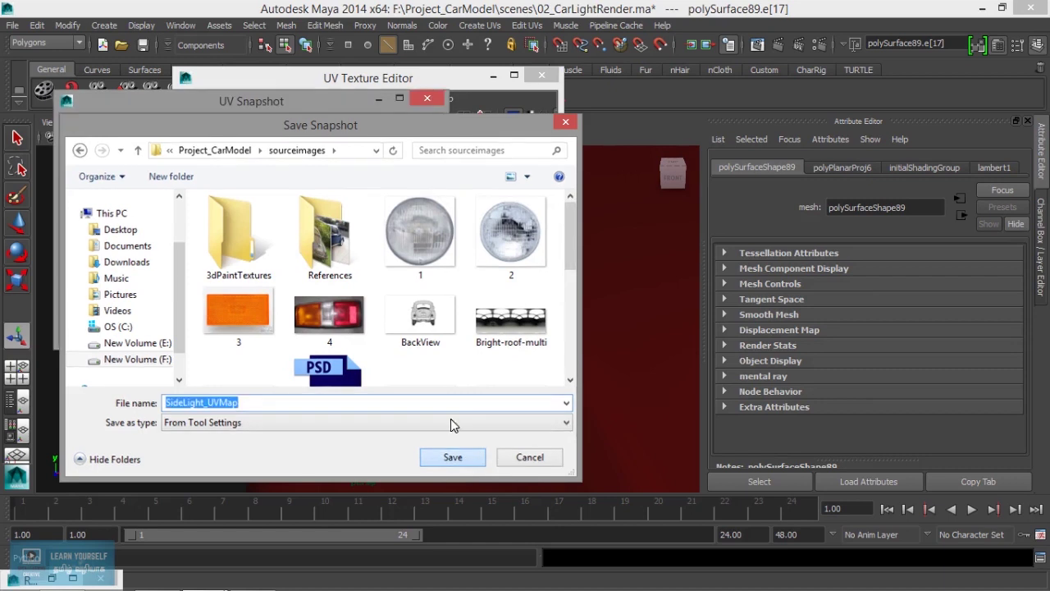
{"action": "left_click", "coordinate": [452, 456]}
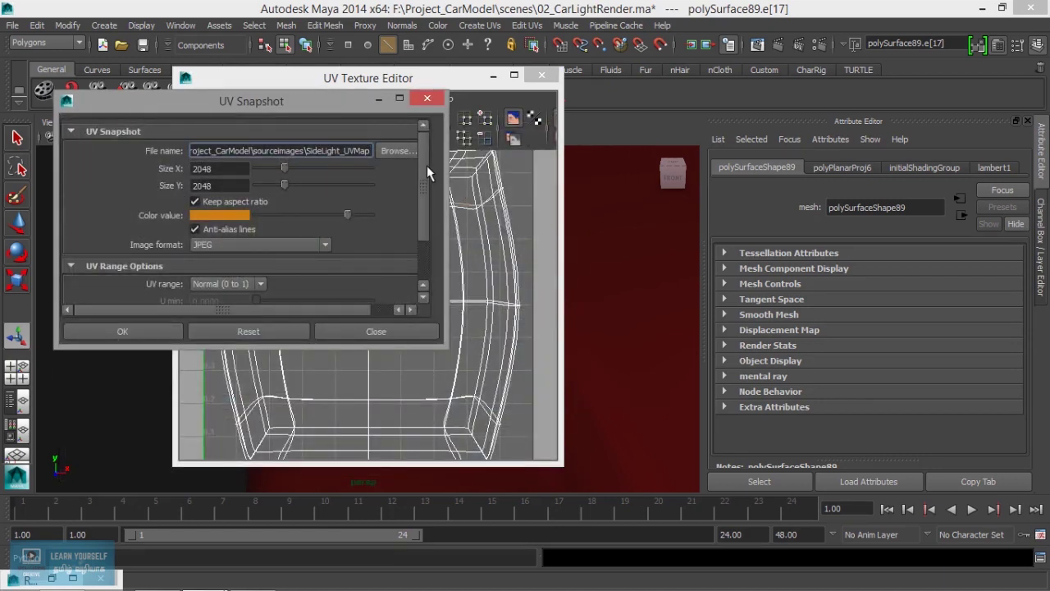
{"action": "scroll", "coordinate": [426, 165], "scroll_direction": "down", "scroll_amount": 3}
{"action": "left_click", "coordinate": [112, 332]}
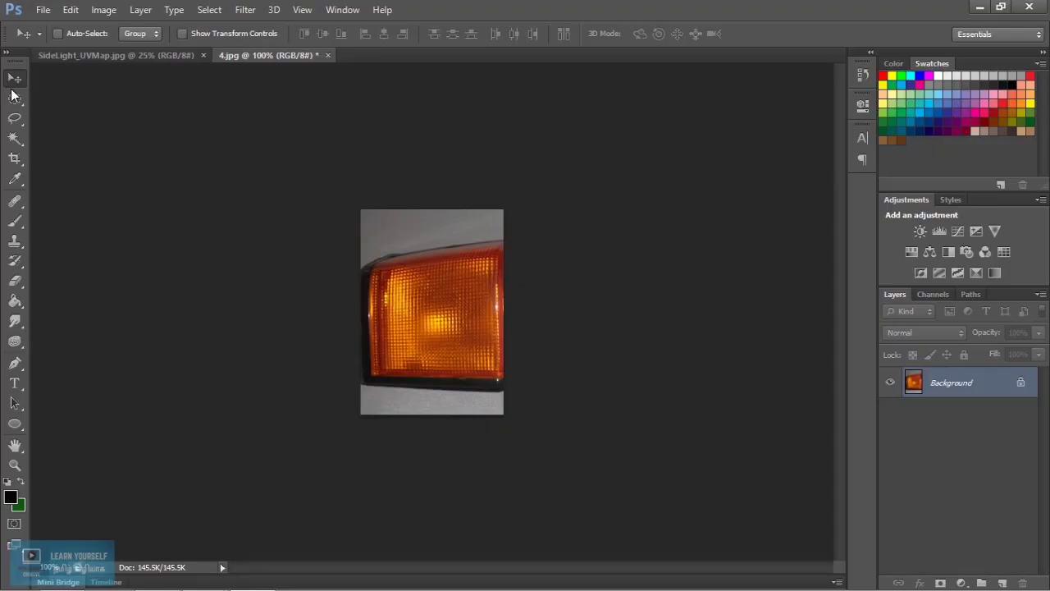
Step: Bring the orange light photo 4.jpg into SideLight_UVMap.jpg as a new layer
{"action": "left_click", "coordinate": [103, 54]}
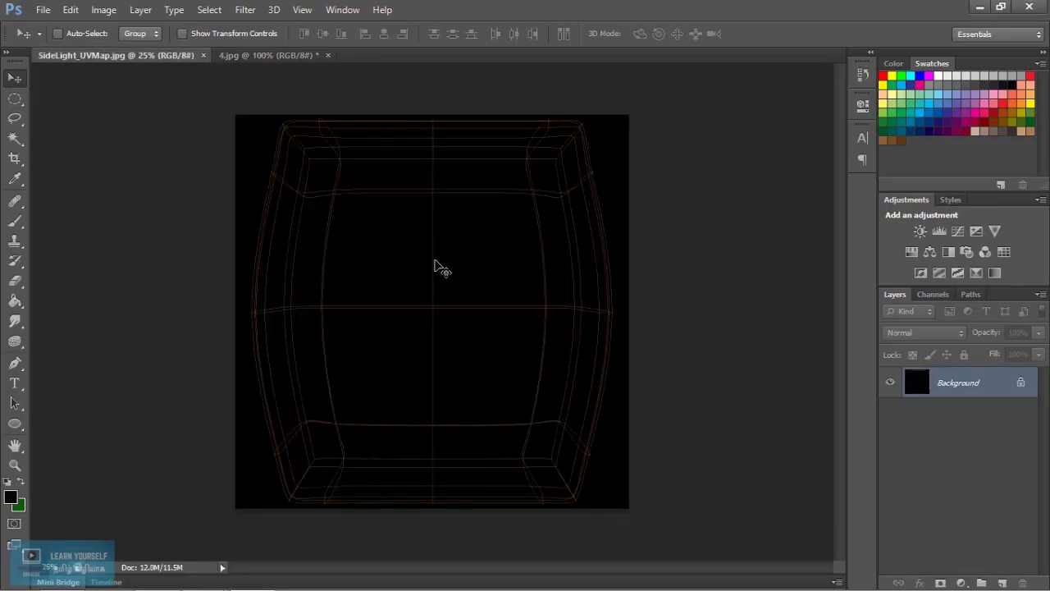
{"action": "left_click", "coordinate": [277, 56]}
{"action": "mouse_move", "coordinate": [469, 342]}
{"action": "left_mouse_down"}
{"action": "mouse_move", "coordinate": [137, 58]}
{"action": "mouse_move", "coordinate": [380, 304]}
{"action": "left_mouse_up"}
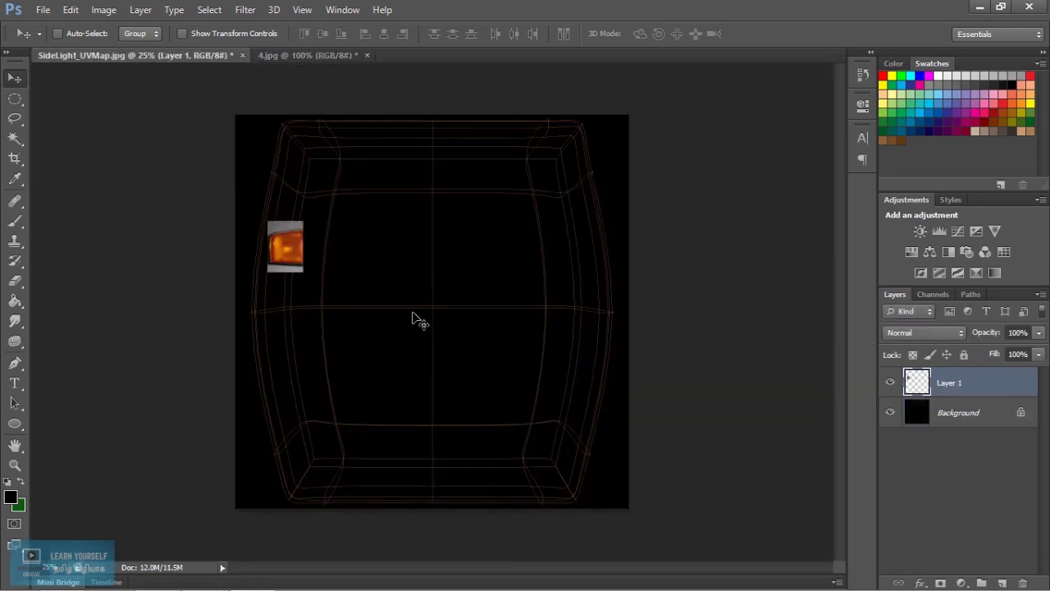
Step: Free-transform the photo at about 50% opacity so it covers the UV layout
{"action": "key", "text": "ctrl+t"}
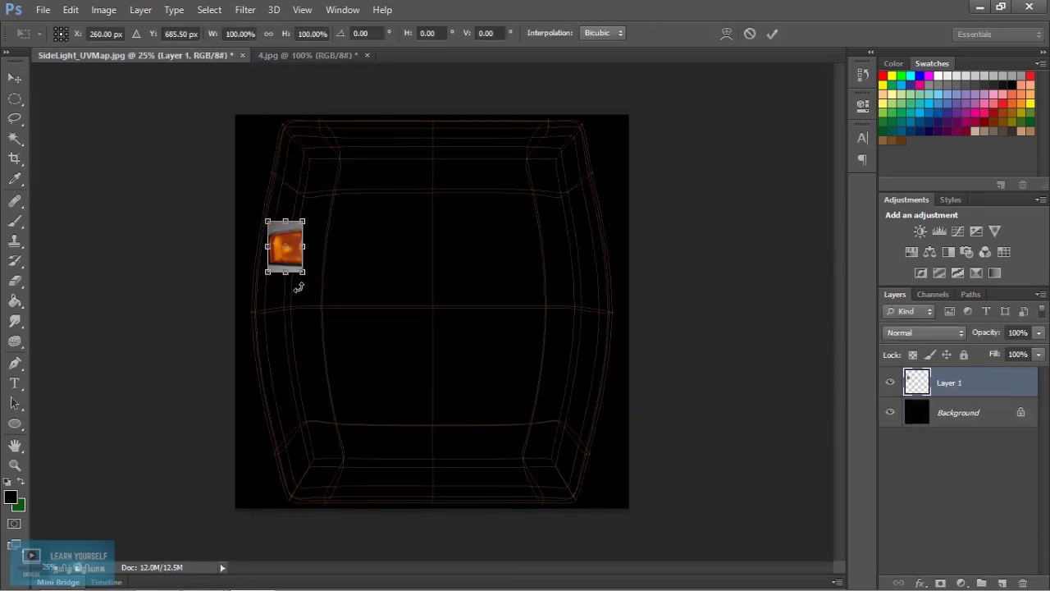
{"action": "left_click_drag", "start_coordinate": [324, 291], "coordinate": [665, 459]}
{"action": "left_click_drag", "start_coordinate": [428, 439], "coordinate": [380, 280]}
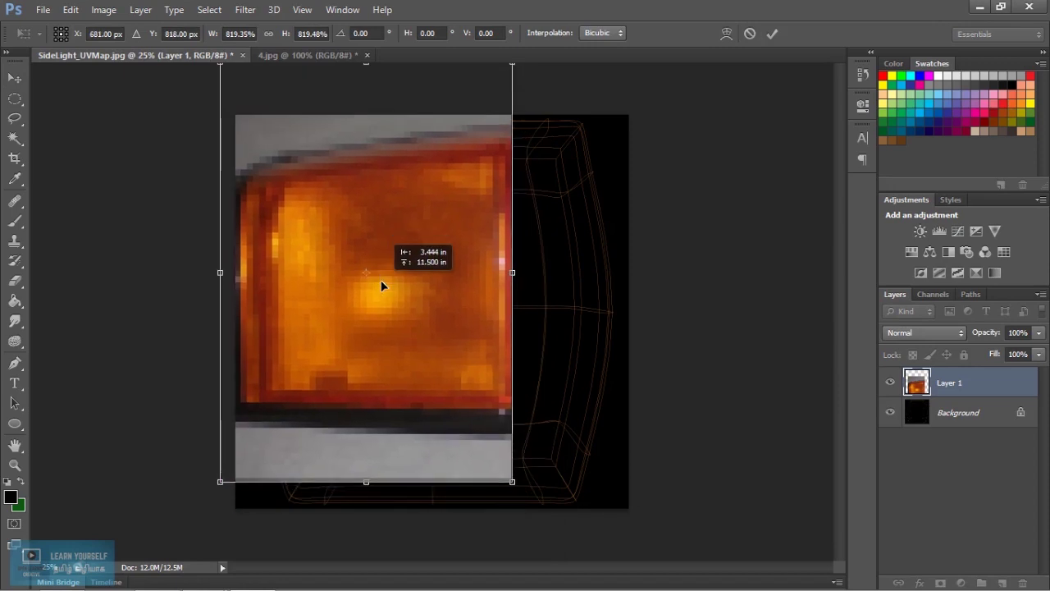
{"action": "left_click", "coordinate": [1039, 333]}
{"action": "left_click_drag", "start_coordinate": [1038, 351], "coordinate": [996, 358]}
{"action": "left_click_drag", "start_coordinate": [512, 482], "coordinate": [565, 481]}
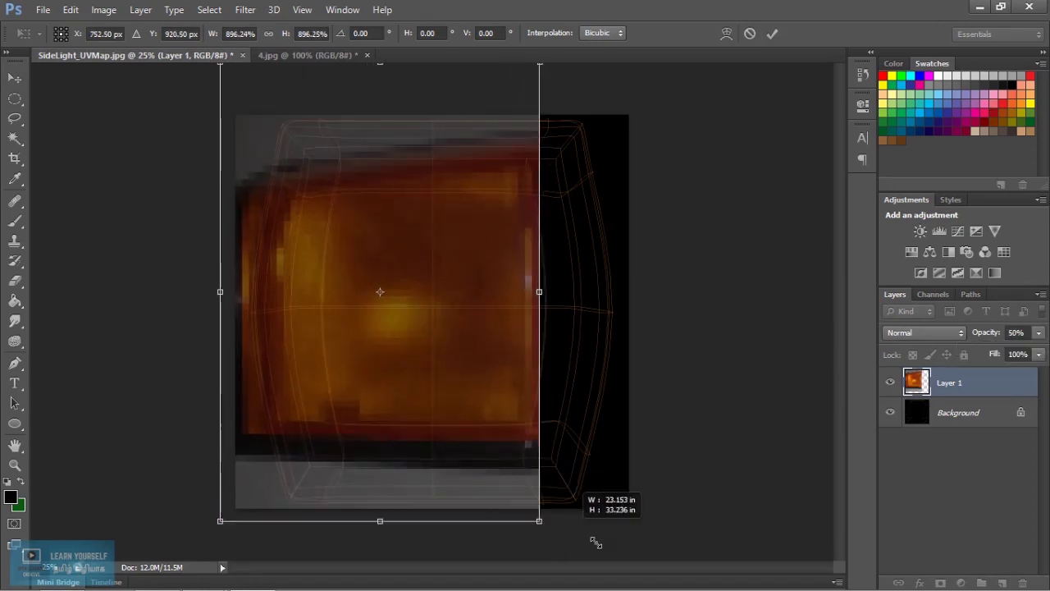
{"action": "left_click_drag", "start_coordinate": [498, 404], "coordinate": [471, 321]}
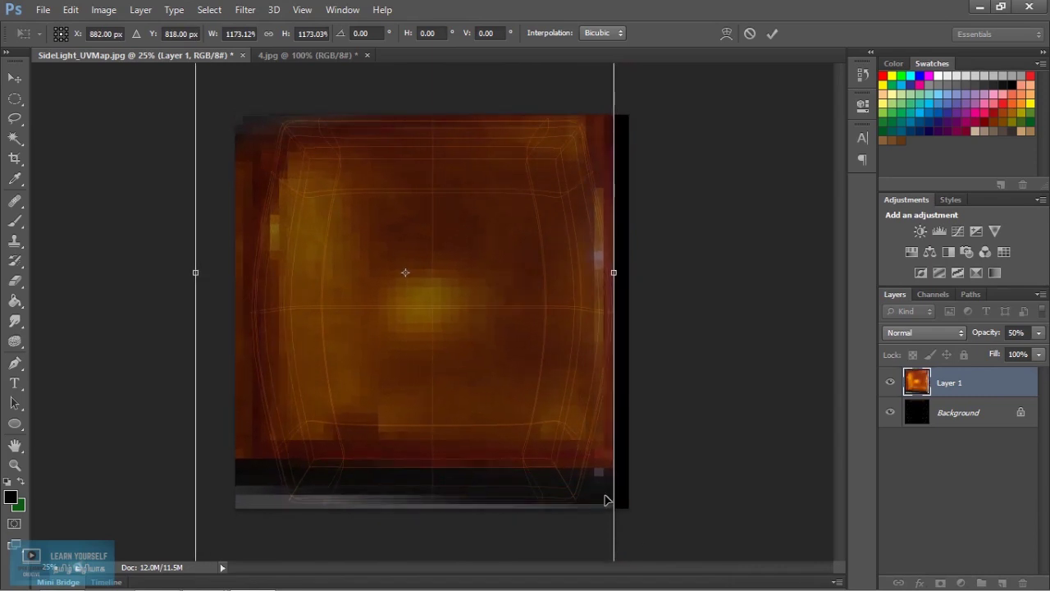
{"action": "key", "text": "ctrl+minus"}
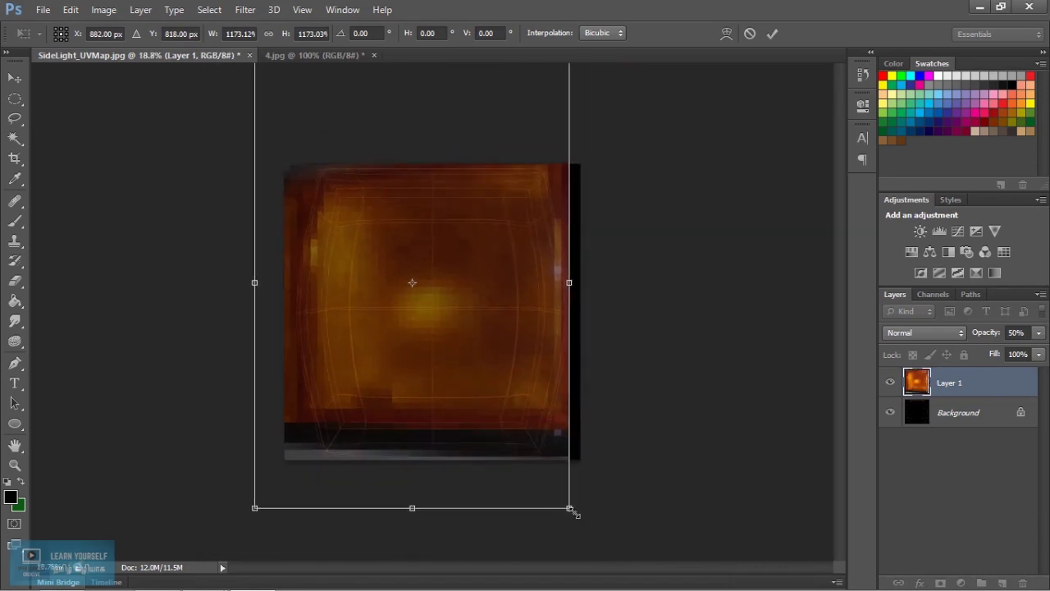
{"action": "left_click_drag", "start_coordinate": [568, 510], "coordinate": [592, 541]}
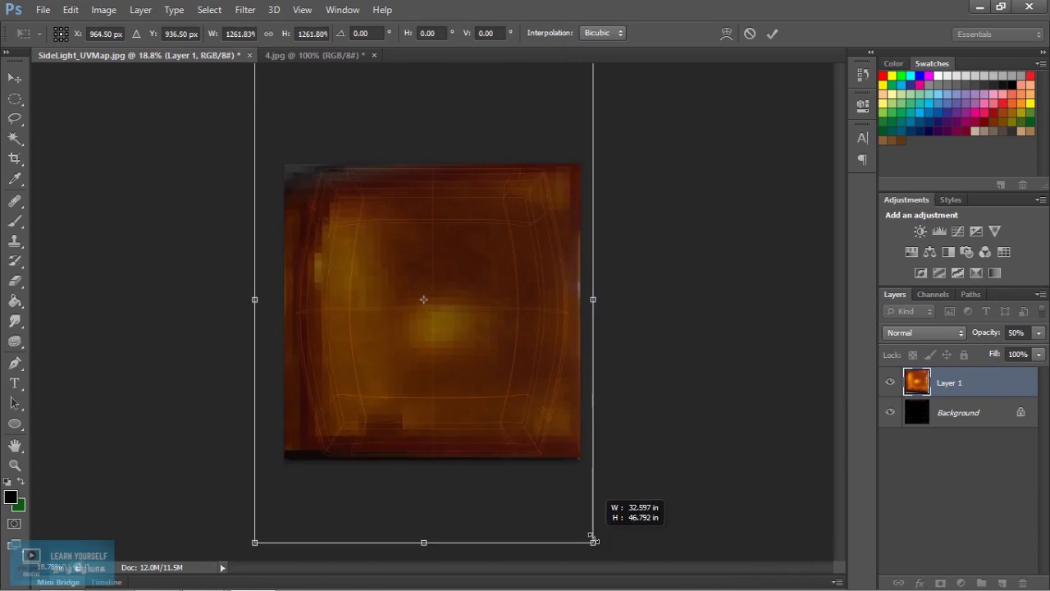
{"action": "left_click", "coordinate": [772, 34]}
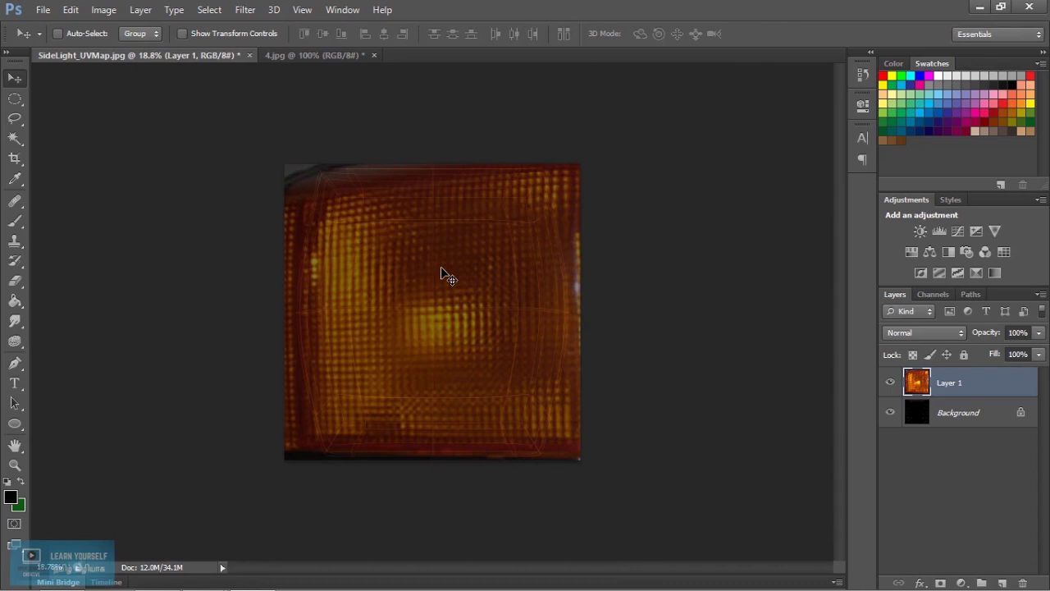
Step: Scale the photo to about 107%, refine its position, restore 100% opacity, hide Background
{"action": "key", "text": "ctrl+t"}
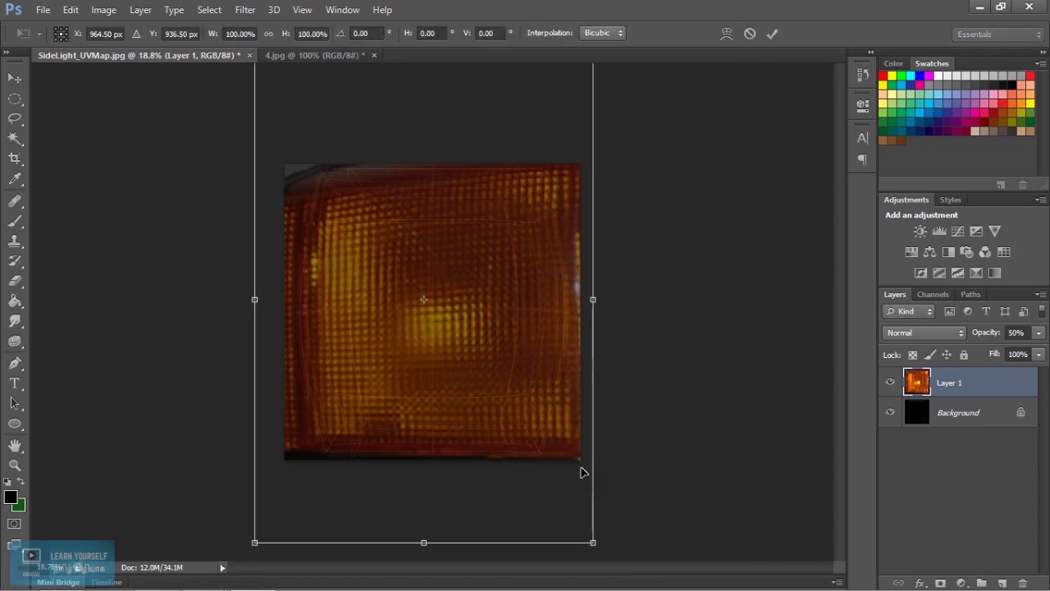
{"action": "left_click_drag", "start_coordinate": [588, 540], "coordinate": [628, 566]}
{"action": "left_click_drag", "start_coordinate": [476, 385], "coordinate": [451, 370]}
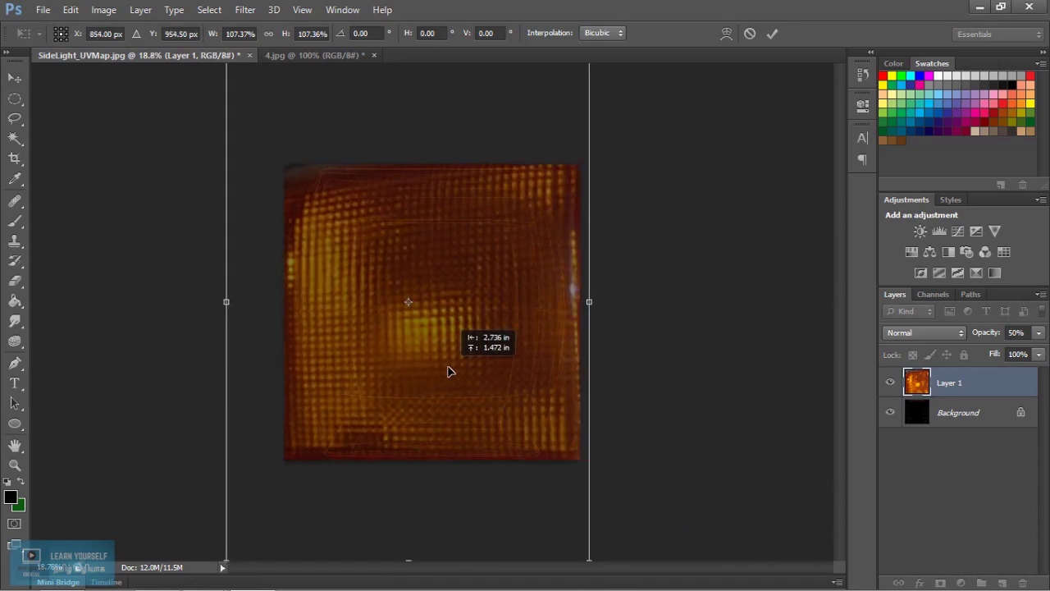
{"action": "left_click_drag", "start_coordinate": [480, 319], "coordinate": [470, 316]}
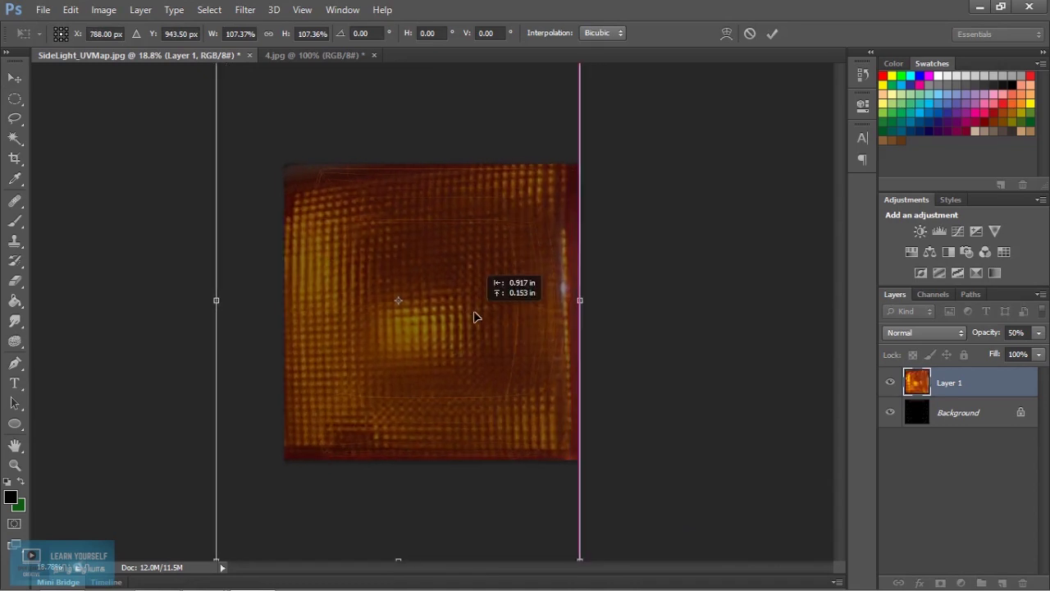
{"action": "left_click_drag", "start_coordinate": [462, 271], "coordinate": [471, 263]}
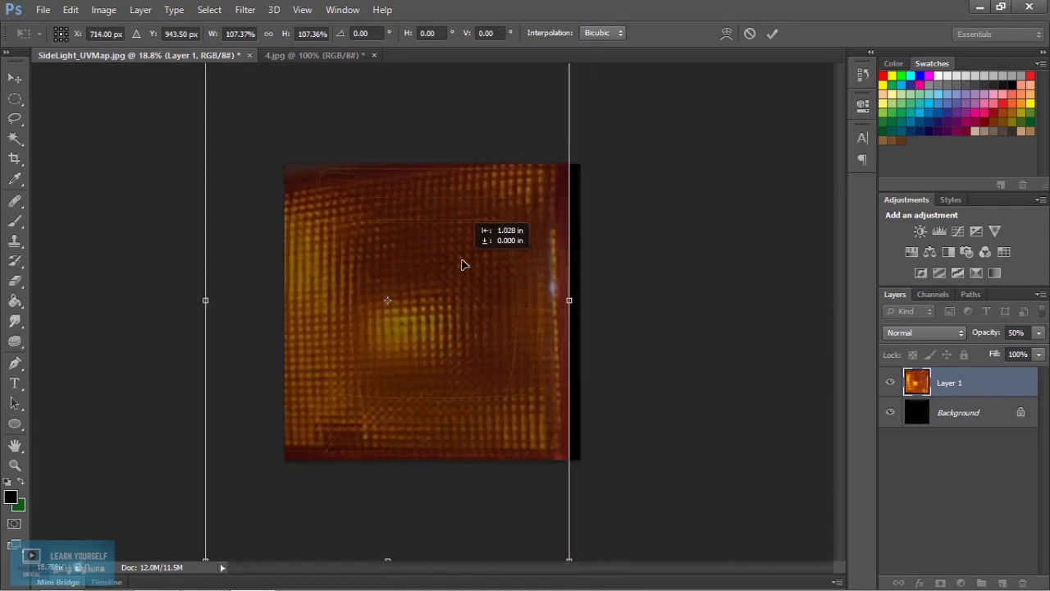
{"action": "left_click", "coordinate": [771, 34]}
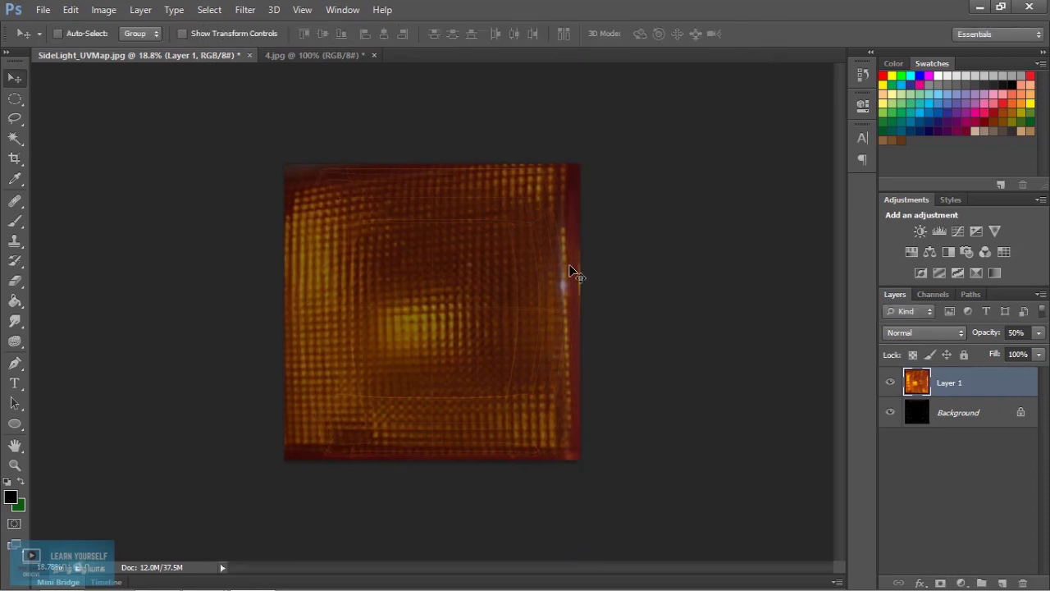
{"action": "left_click", "coordinate": [1039, 333]}
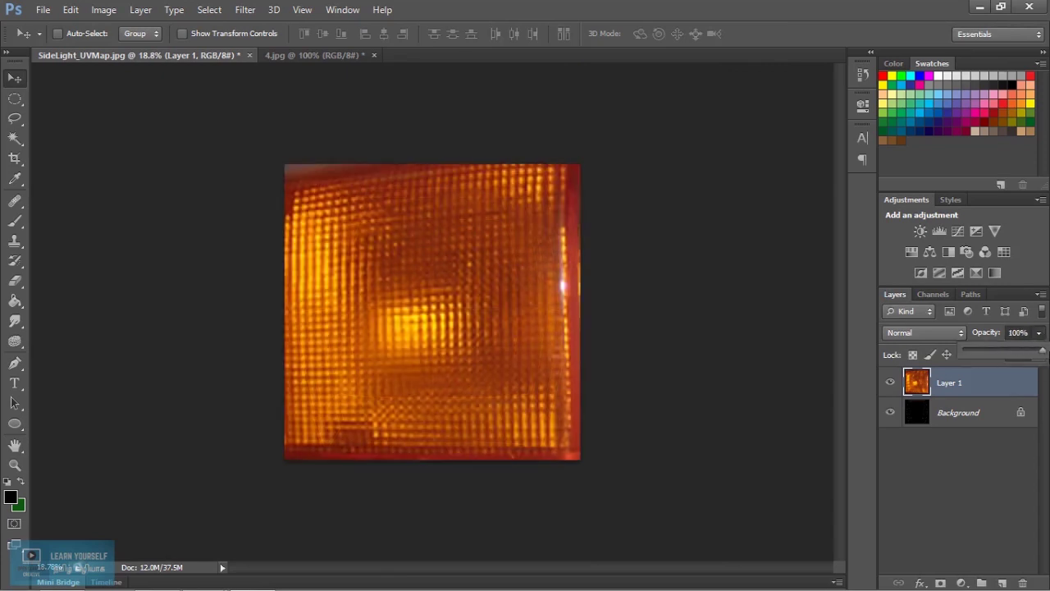
{"action": "left_click", "coordinate": [891, 412]}
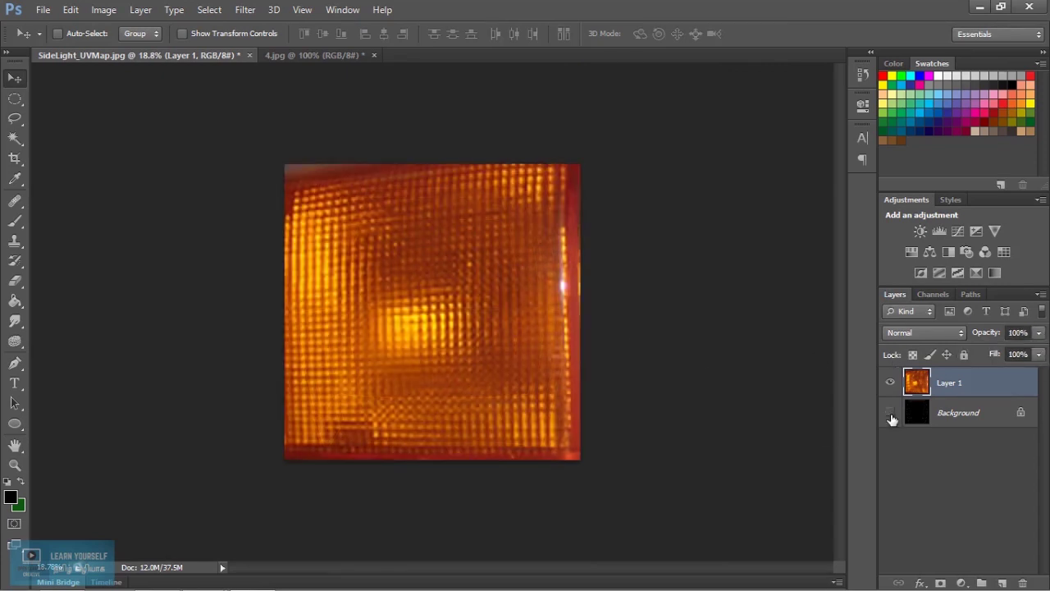
{"action": "left_click", "coordinate": [42, 9]}
Step: Save the image as JPEG SideLight_UVMap_Texture in sourceimages, accepting the JPEG options
{"action": "left_click", "coordinate": [96, 197]}
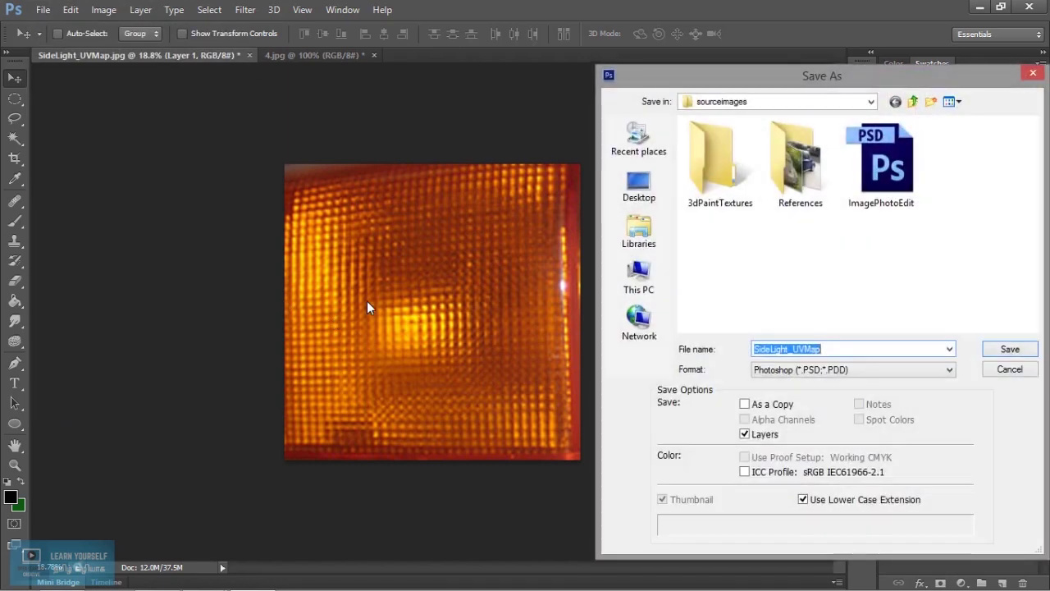
{"action": "left_click", "coordinate": [856, 371]}
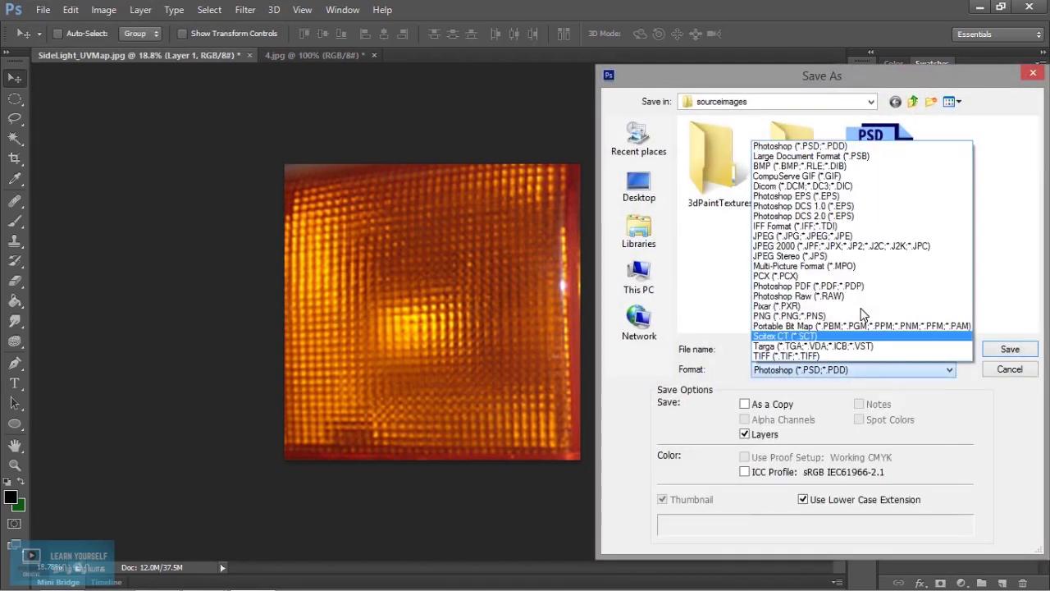
{"action": "left_click", "coordinate": [865, 234]}
{"action": "double_click", "coordinate": [818, 348]}
{"action": "left_click", "coordinate": [818, 346]}
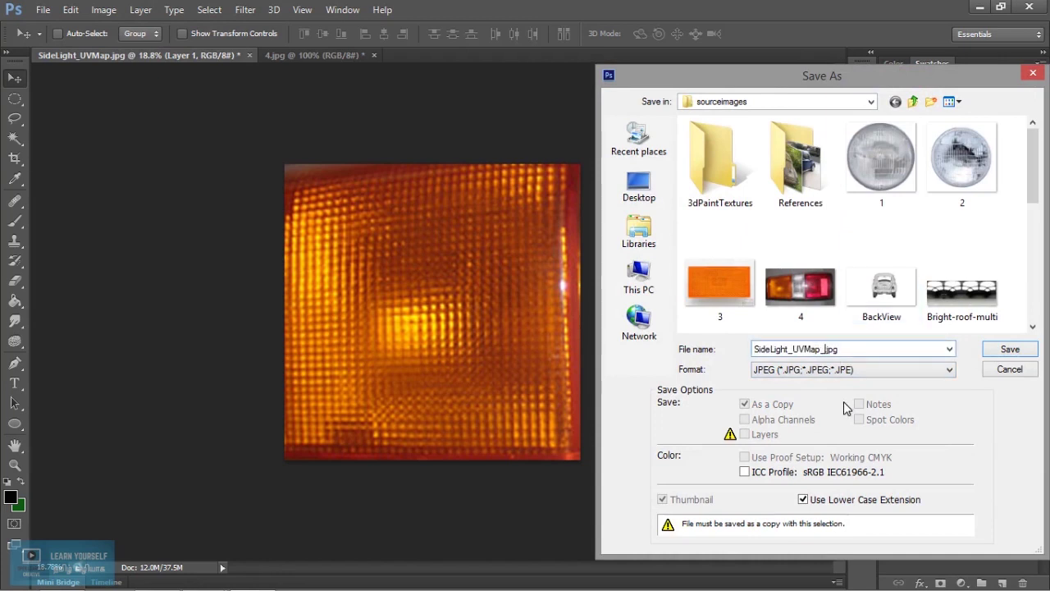
{"action": "type", "text": "Textre"}
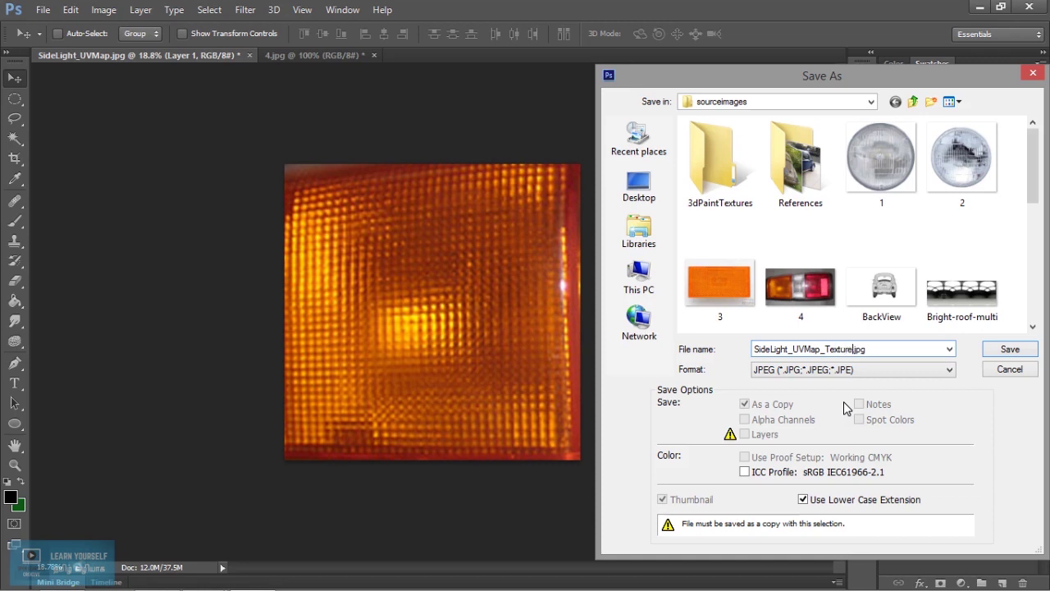
{"action": "left_click", "coordinate": [1005, 349]}
{"action": "left_click", "coordinate": [768, 96]}
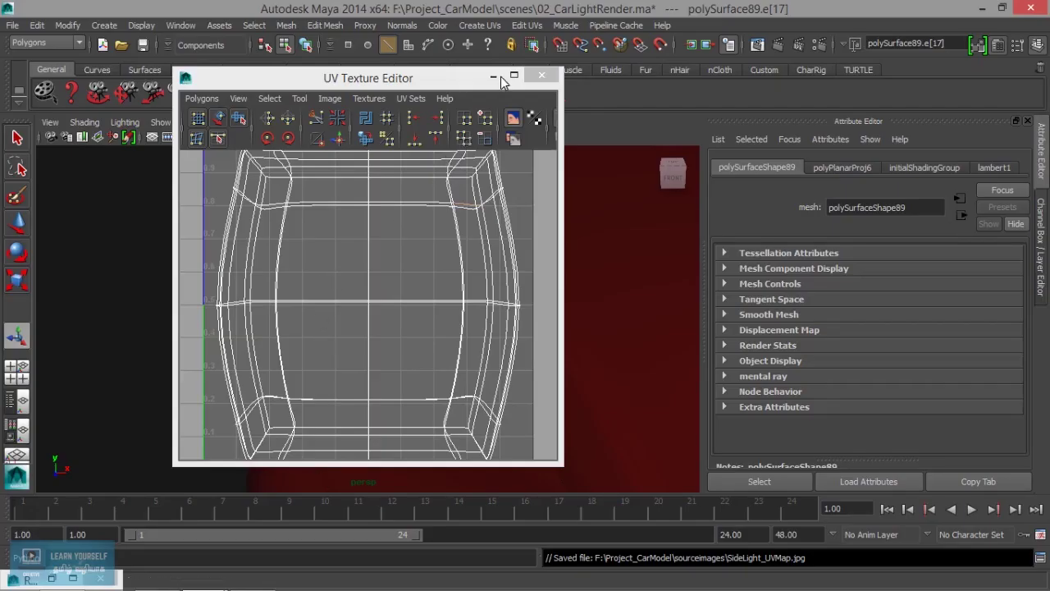
Step: Hide the UV Texture Editor and select the side light mesh as an object
{"action": "left_click", "coordinate": [494, 76]}
{"action": "scroll", "coordinate": [417, 389], "scroll_direction": "down", "scroll_amount": 3}
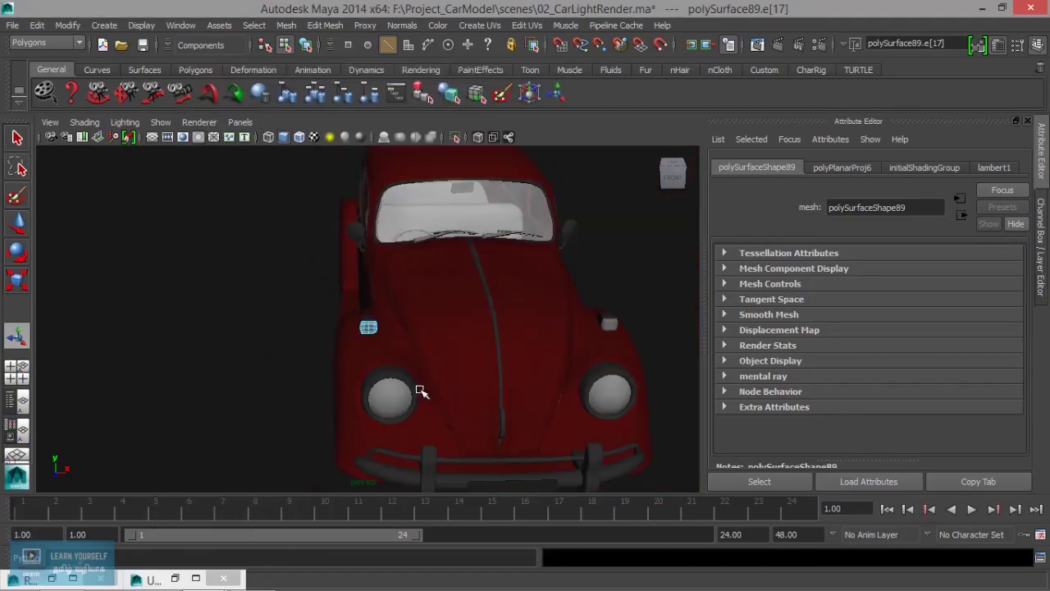
{"action": "scroll", "coordinate": [402, 402], "scroll_direction": "up", "scroll_amount": 5}
{"action": "scroll", "coordinate": [403, 403], "scroll_direction": "down", "scroll_amount": 4}
{"action": "scroll", "coordinate": [368, 352], "scroll_direction": "up", "scroll_amount": 3}
{"action": "scroll", "coordinate": [402, 393], "scroll_direction": "up", "scroll_amount": 3}
{"action": "scroll", "coordinate": [418, 406], "scroll_direction": "up", "scroll_amount": 2}
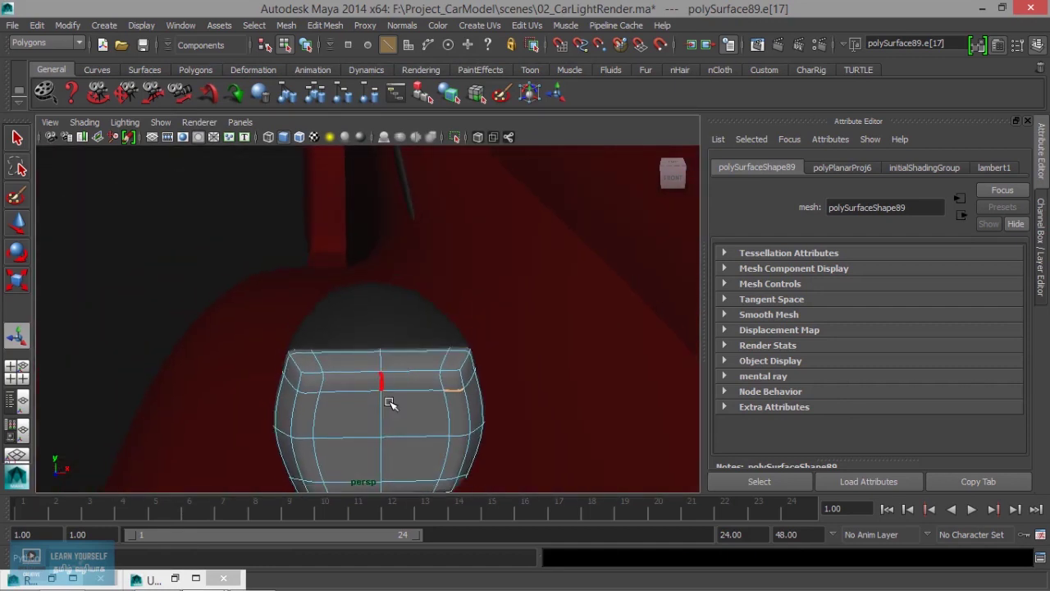
{"action": "right_click_drag", "start_coordinate": [389, 403], "coordinate": [440, 237]}
{"action": "left_click", "coordinate": [439, 445]}
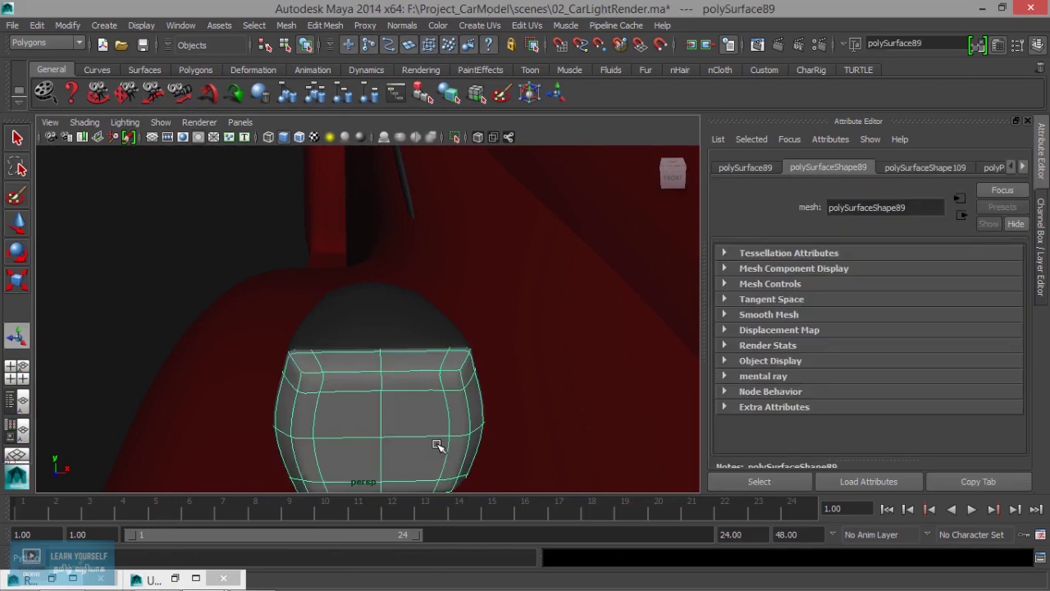
Step: Assign a new mia_material_x_passes to the side light, named SideLightMat01
{"action": "right_click_drag", "start_coordinate": [435, 424], "coordinate": [501, 215]}
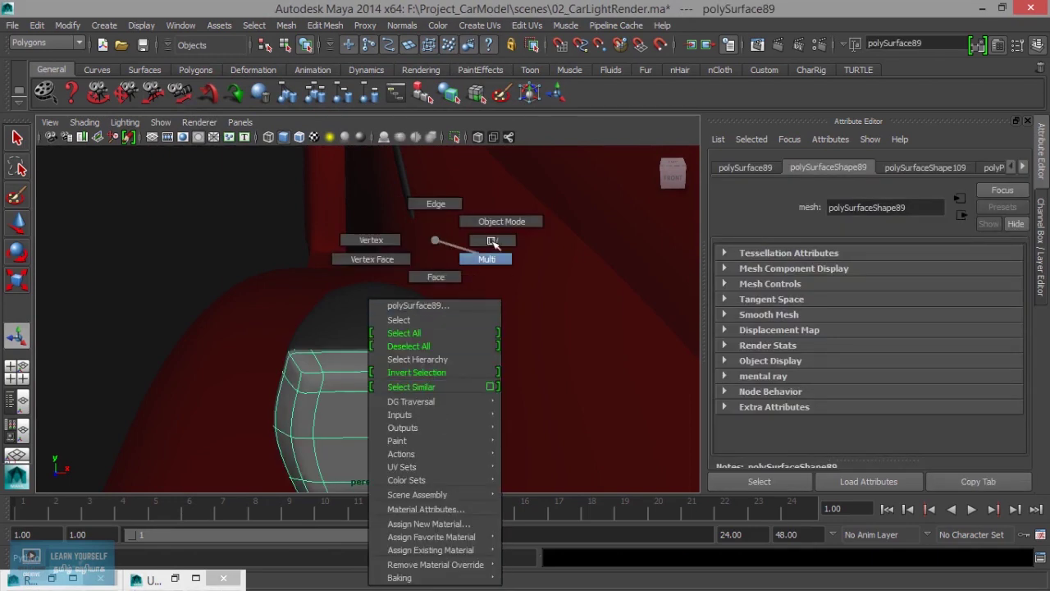
{"action": "right_click_drag", "start_coordinate": [403, 413], "coordinate": [402, 528]}
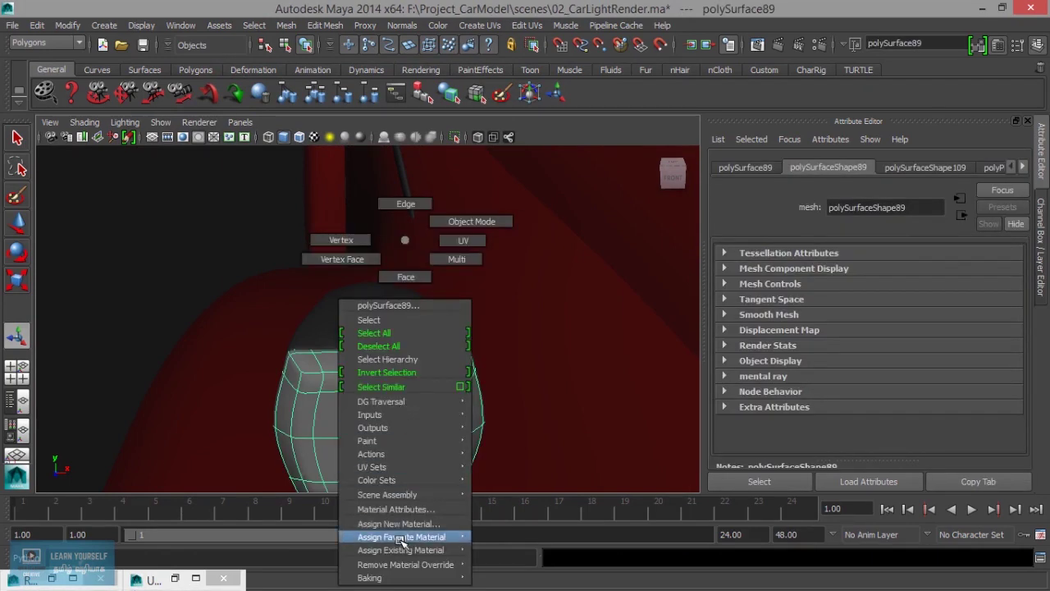
{"action": "left_click", "coordinate": [373, 193]}
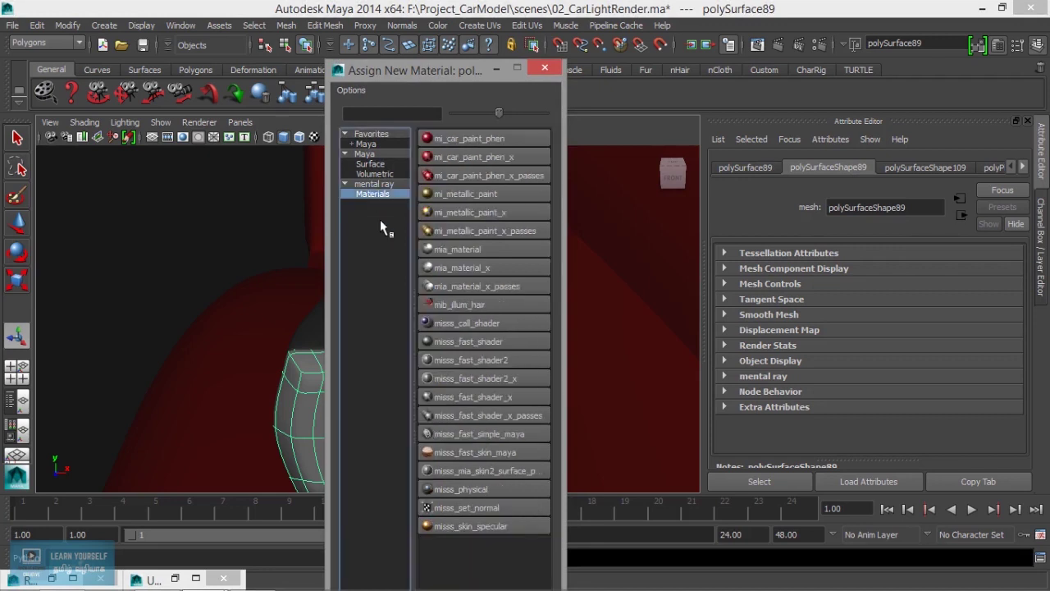
{"action": "left_click", "coordinate": [494, 283]}
{"action": "left_click_drag", "start_coordinate": [941, 207], "coordinate": [696, 214]}
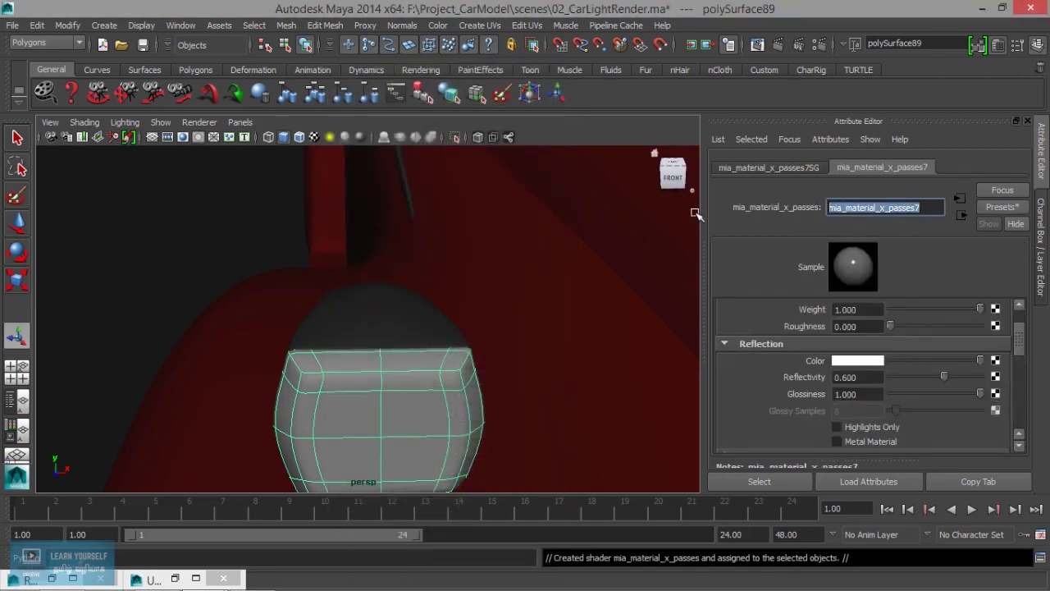
{"action": "type", "text": "SideLig"}
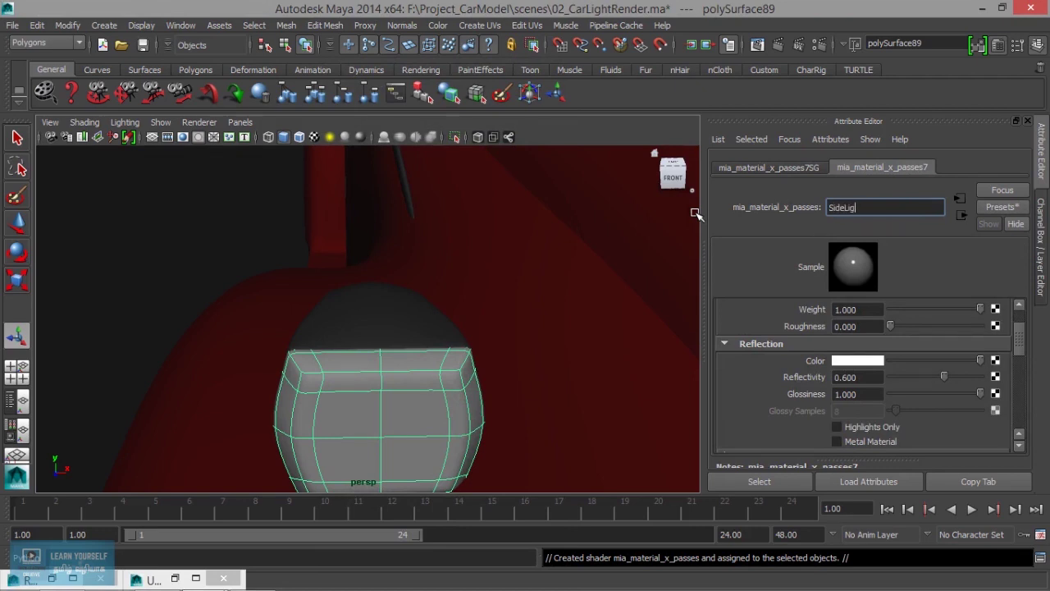
{"action": "type", "text": "htMat01"}
{"action": "key", "text": "Return"}
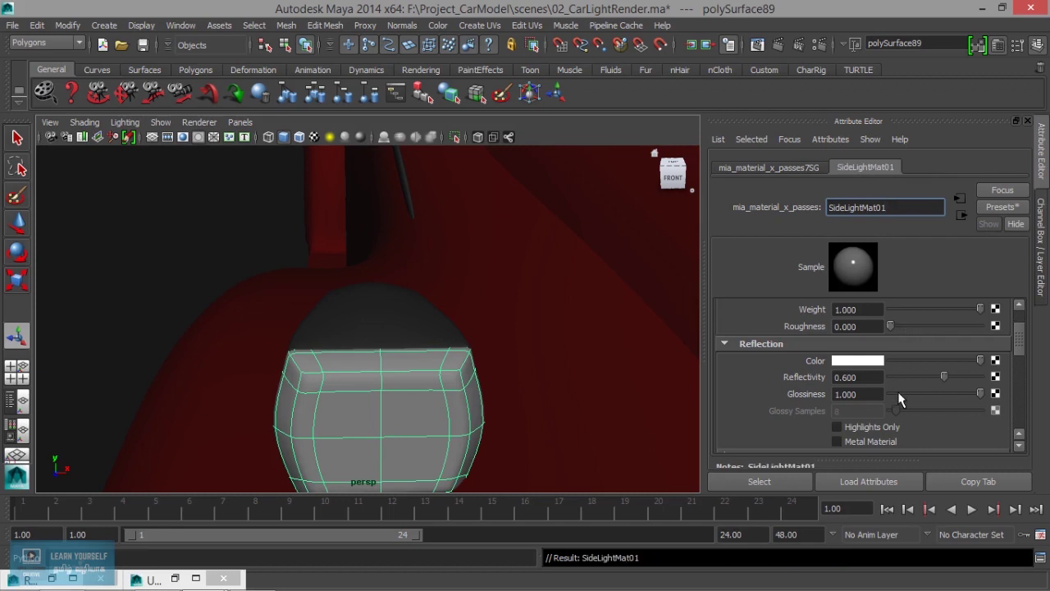
Step: Connect a File texture node to SideLightMat01's diffuse colour
{"action": "scroll", "coordinate": [897, 395], "scroll_direction": "up", "scroll_amount": 2}
{"action": "left_click", "coordinate": [995, 338]}
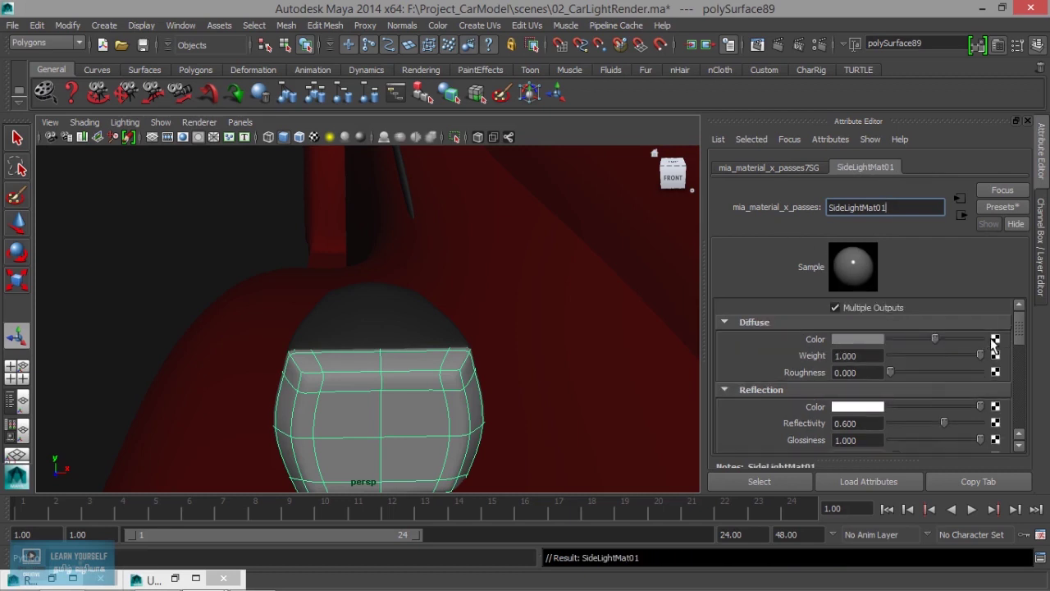
{"action": "left_click", "coordinate": [467, 175]}
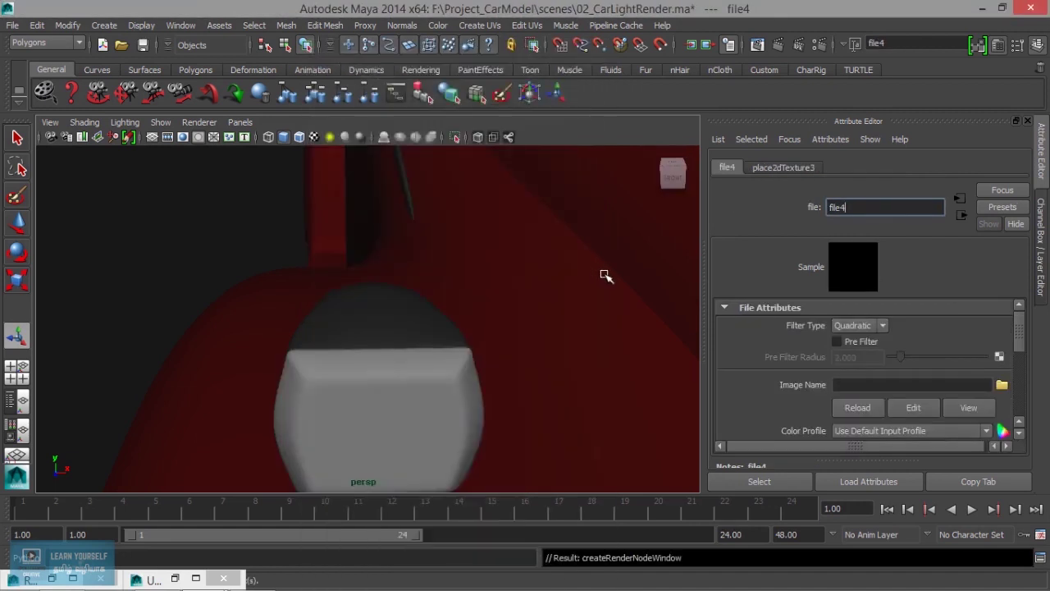
Step: Set file4's Filter Type to Off and load SideLight_UVMap_Texture.jpg as its image
{"action": "left_click", "coordinate": [887, 326]}
{"action": "left_click", "coordinate": [871, 341]}
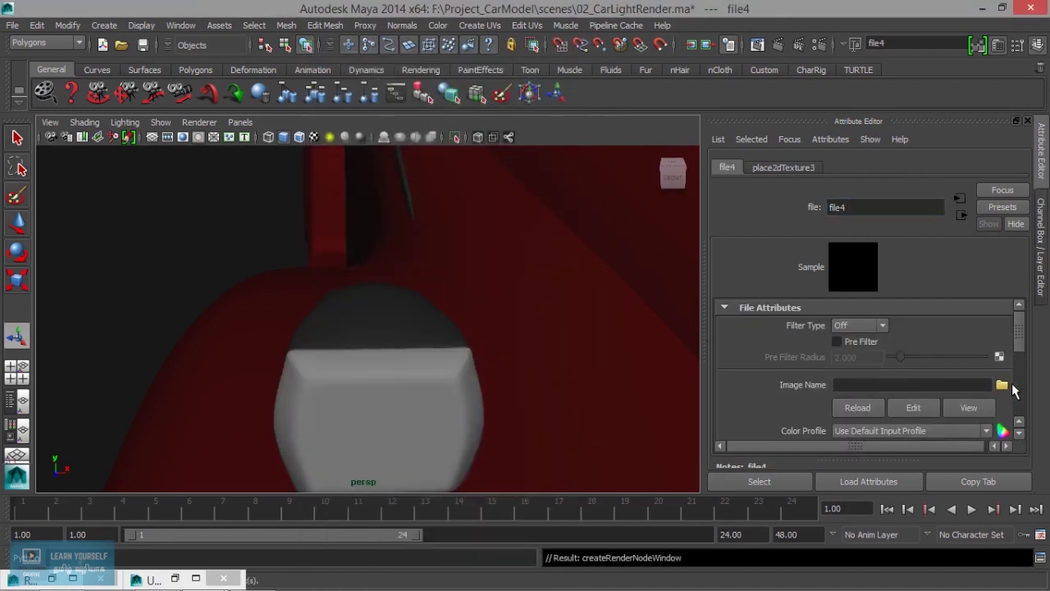
{"action": "left_click", "coordinate": [1002, 384]}
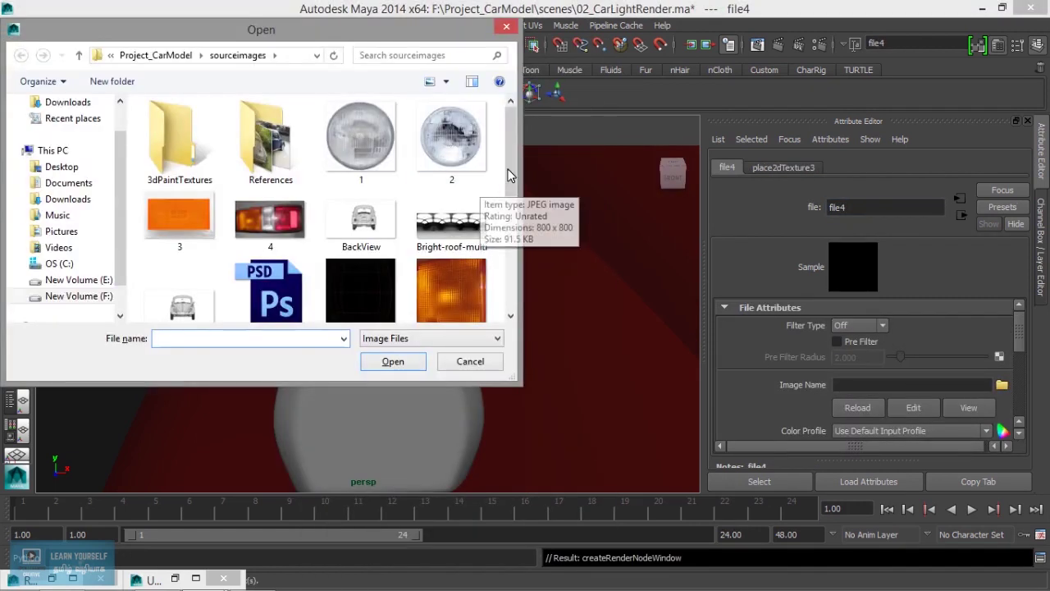
{"action": "left_click_drag", "start_coordinate": [510, 176], "coordinate": [507, 304]}
{"action": "scroll", "coordinate": [410, 205], "scroll_direction": "up", "scroll_amount": 3}
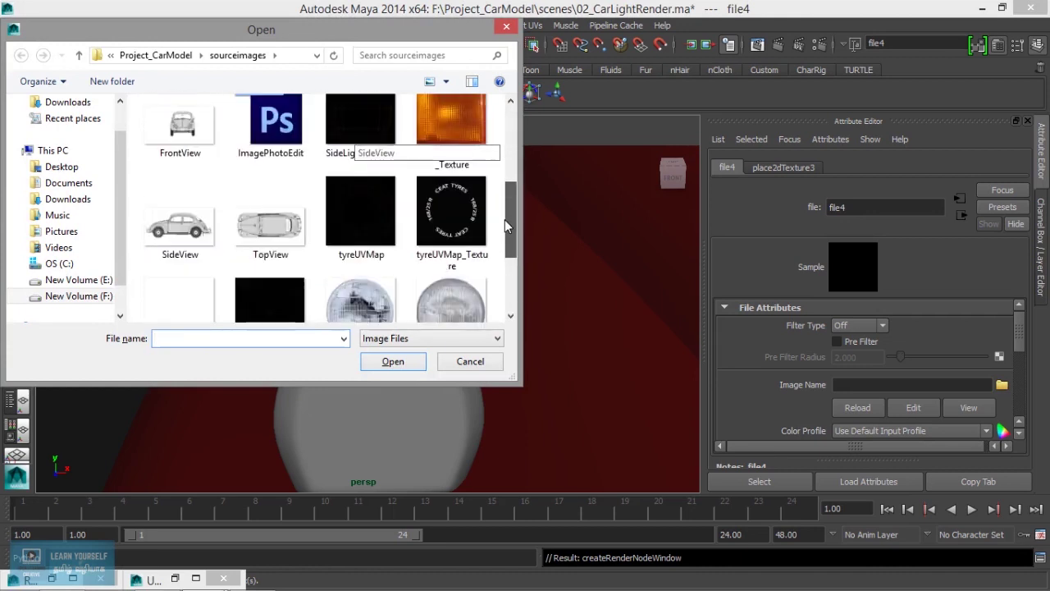
{"action": "left_click", "coordinate": [452, 115]}
{"action": "scroll", "coordinate": [449, 307], "scroll_direction": "up", "scroll_amount": 1}
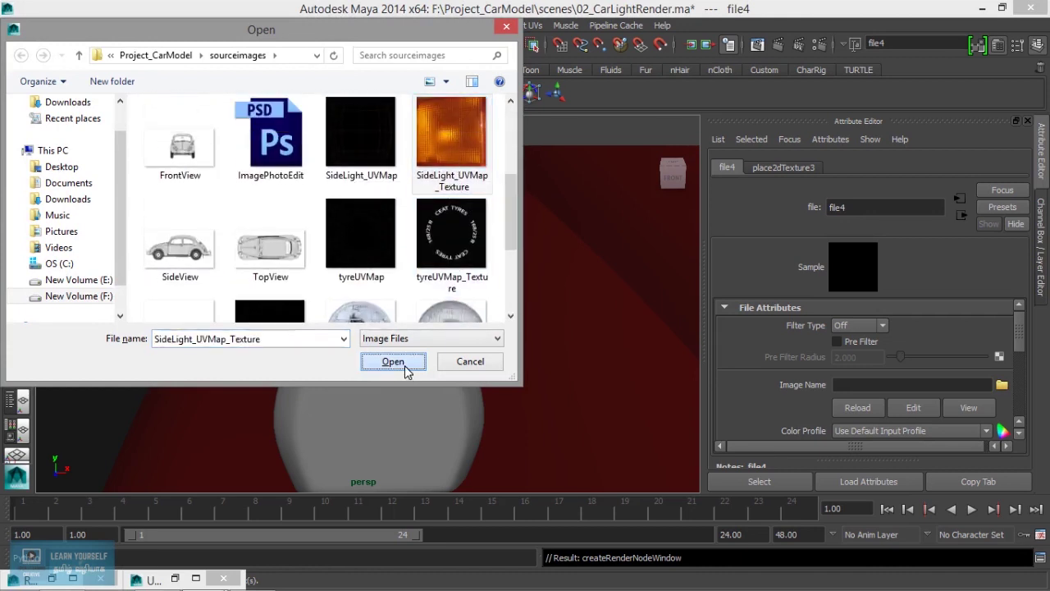
{"action": "left_click", "coordinate": [401, 363]}
Step: Assign the existing SideLightMat01 material to the other side light, then bring up the Render View
{"action": "scroll", "coordinate": [394, 394], "scroll_direction": "down", "scroll_amount": 3}
{"action": "scroll", "coordinate": [382, 375], "scroll_direction": "up", "scroll_amount": 4}
{"action": "scroll", "coordinate": [369, 391], "scroll_direction": "up", "scroll_amount": 1}
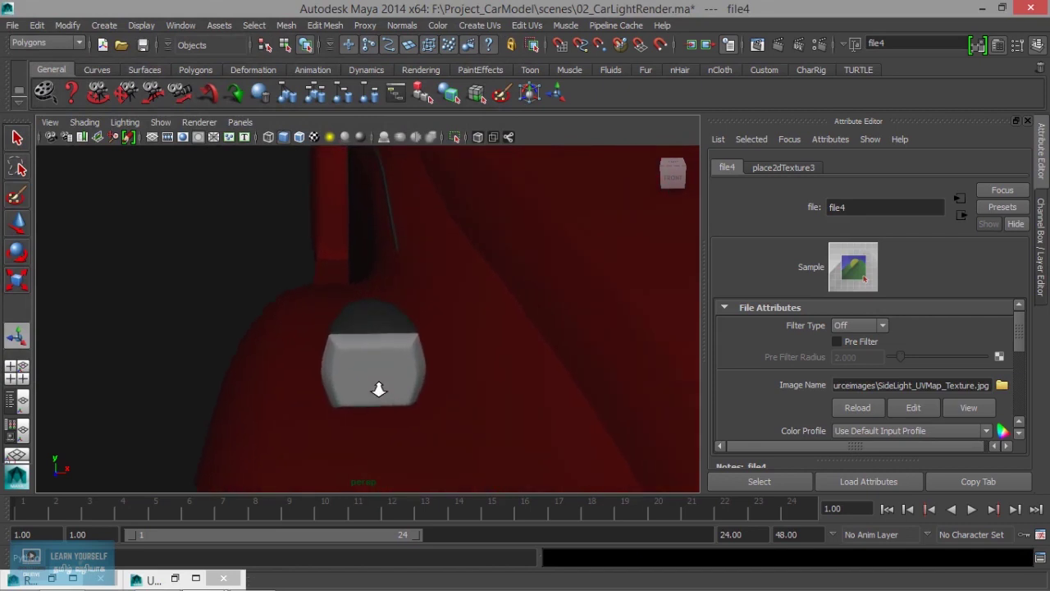
{"action": "mouse_move", "coordinate": [386, 399]}
{"action": "middle_mouse_down", "text": "alt"}
{"action": "mouse_move", "coordinate": [369, 383]}
{"action": "mouse_move", "coordinate": [283, 394]}
{"action": "middle_mouse_up", "text": "alt"}
{"action": "mouse_move", "coordinate": [283, 394]}
{"action": "left_mouse_down", "text": "alt"}
{"action": "mouse_move", "coordinate": [258, 399]}
{"action": "mouse_move", "coordinate": [424, 378]}
{"action": "mouse_move", "coordinate": [418, 357]}
{"action": "left_mouse_up", "text": "alt"}
{"action": "left_click", "coordinate": [417, 343]}
{"action": "mouse_move", "coordinate": [417, 343]}
{"action": "right_mouse_down"}
{"action": "mouse_move", "coordinate": [406, 554]}
{"action": "mouse_move", "coordinate": [517, 555]}
{"action": "mouse_move", "coordinate": [532, 538]}
{"action": "right_mouse_up"}
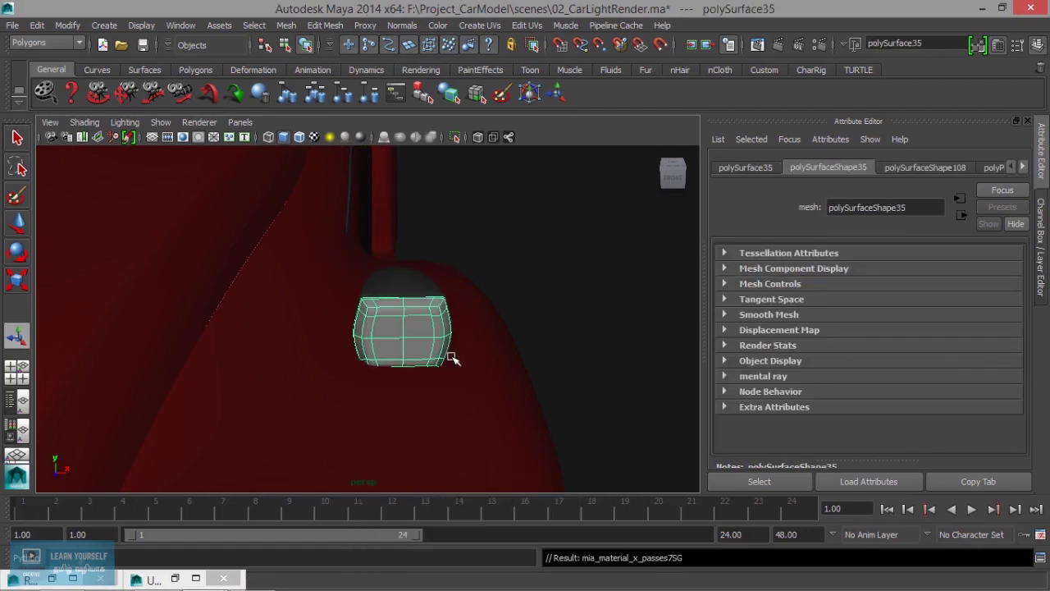
{"action": "scroll", "coordinate": [427, 369], "scroll_direction": "up", "scroll_amount": 2}
{"action": "scroll", "coordinate": [433, 381], "scroll_direction": "up", "scroll_amount": 4}
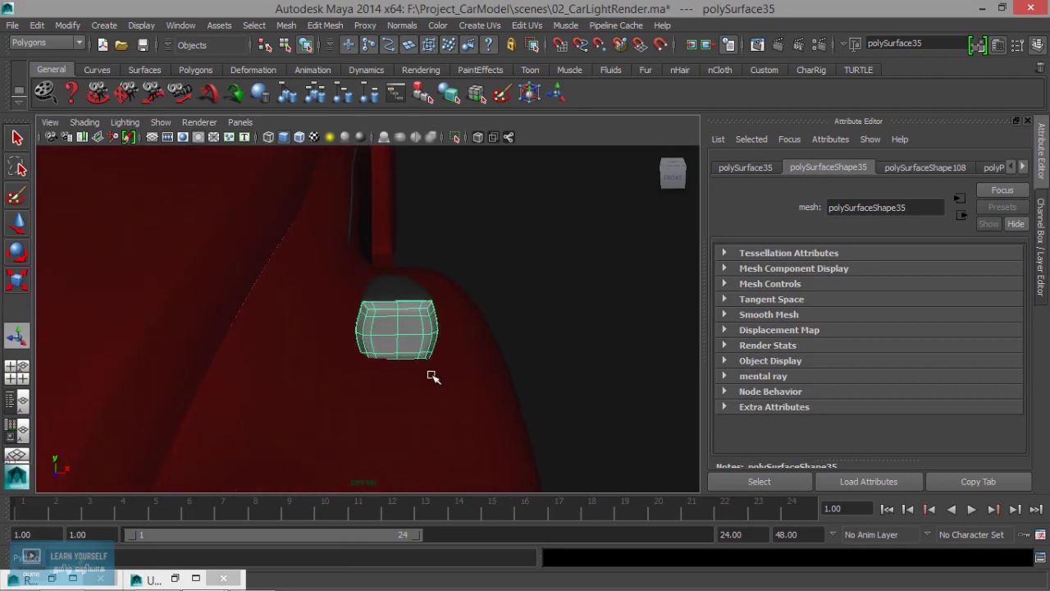
{"action": "left_click", "coordinate": [757, 45]}
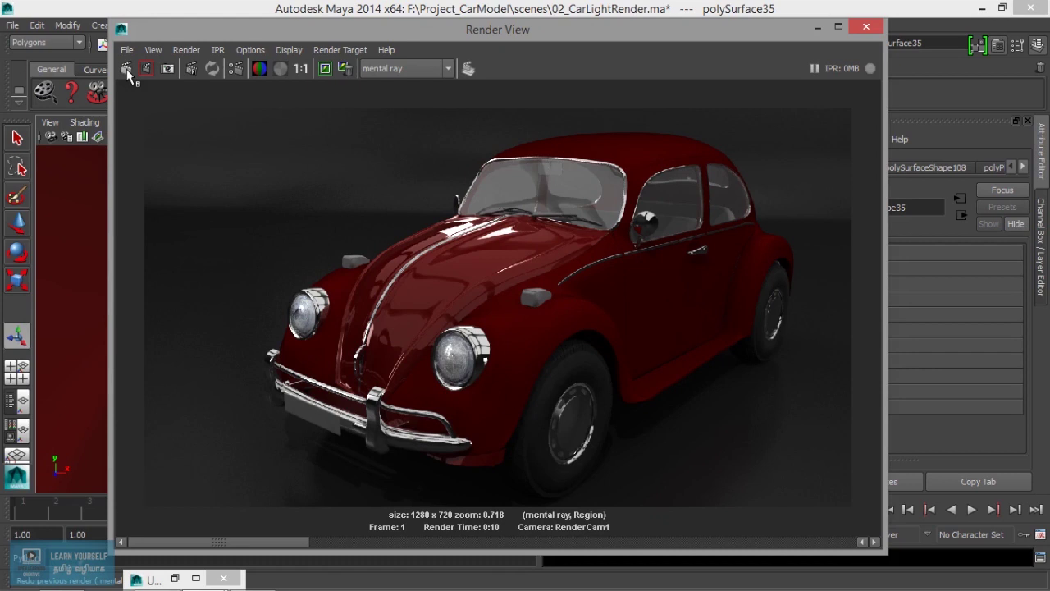
Step: Take a persp wireframe snapshot and render only a region around the side light
{"action": "left_click", "coordinate": [168, 68]}
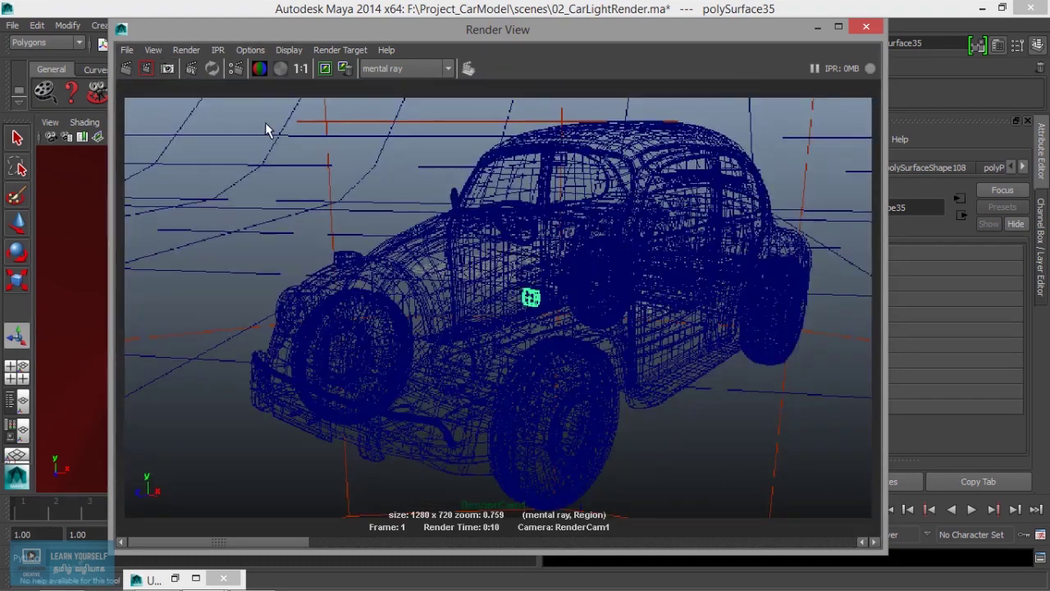
{"action": "left_click", "coordinate": [186, 50]}
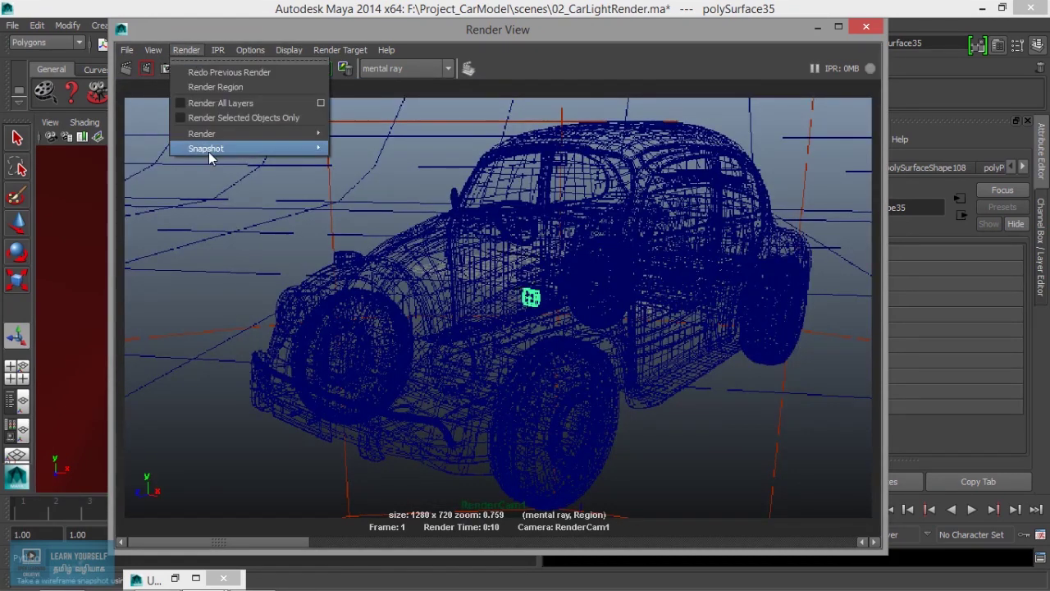
{"action": "mouse_move", "coordinate": [206, 149]}
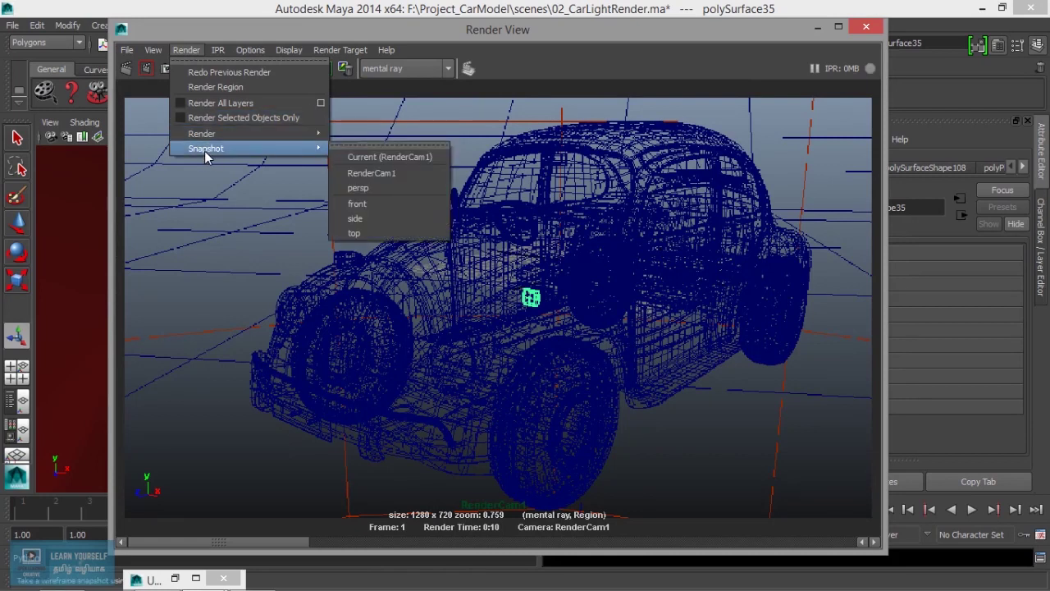
{"action": "left_click", "coordinate": [367, 193]}
{"action": "left_click_drag", "start_coordinate": [596, 378], "coordinate": [601, 379]}
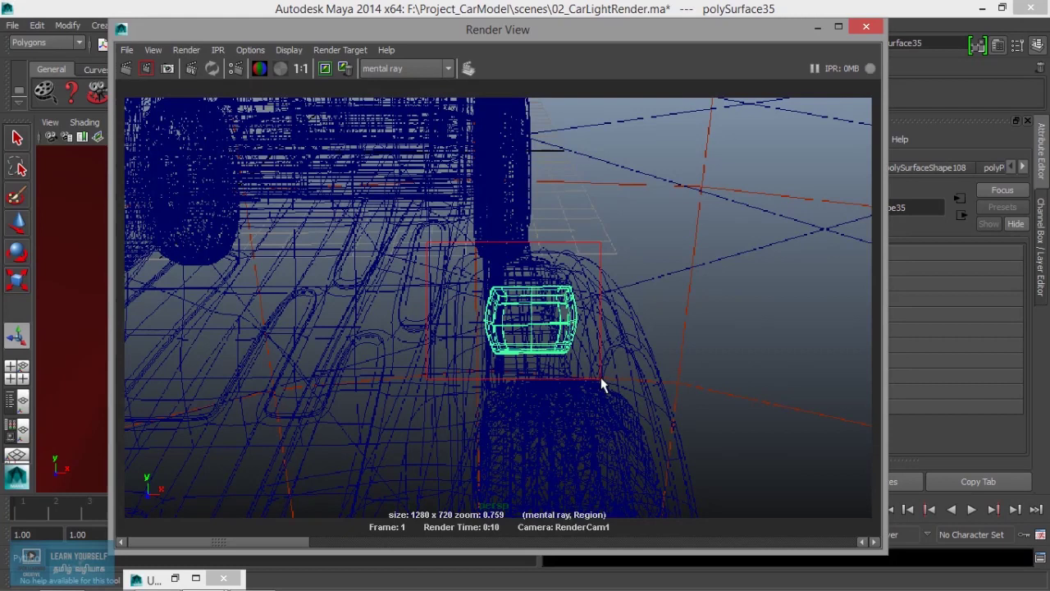
{"action": "left_click", "coordinate": [146, 69]}
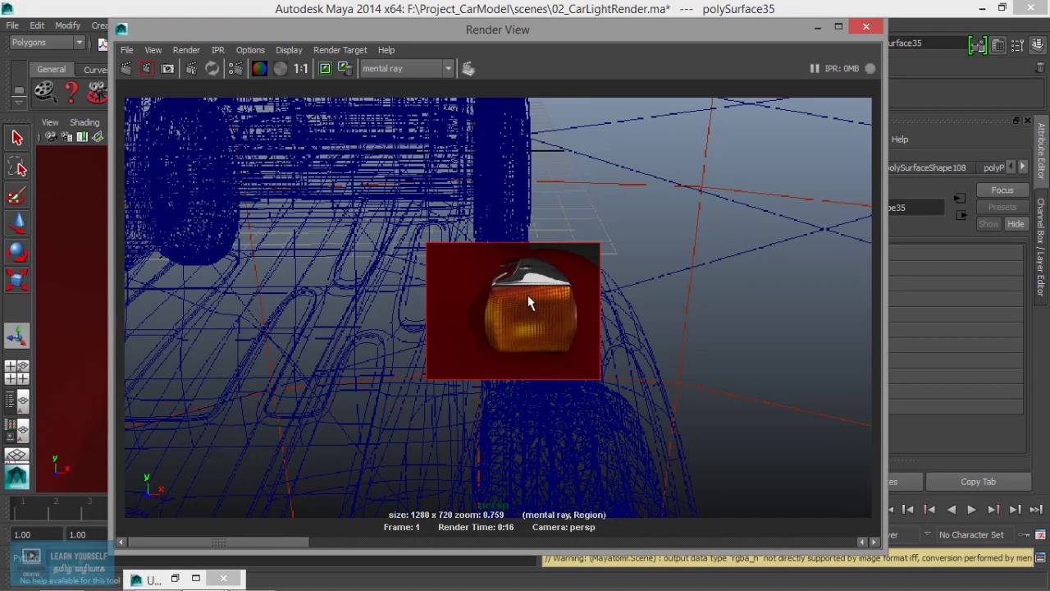
Step: Put the Render View away, zoom in on the car's windows, and select the door window glass
{"action": "left_click", "coordinate": [864, 27]}
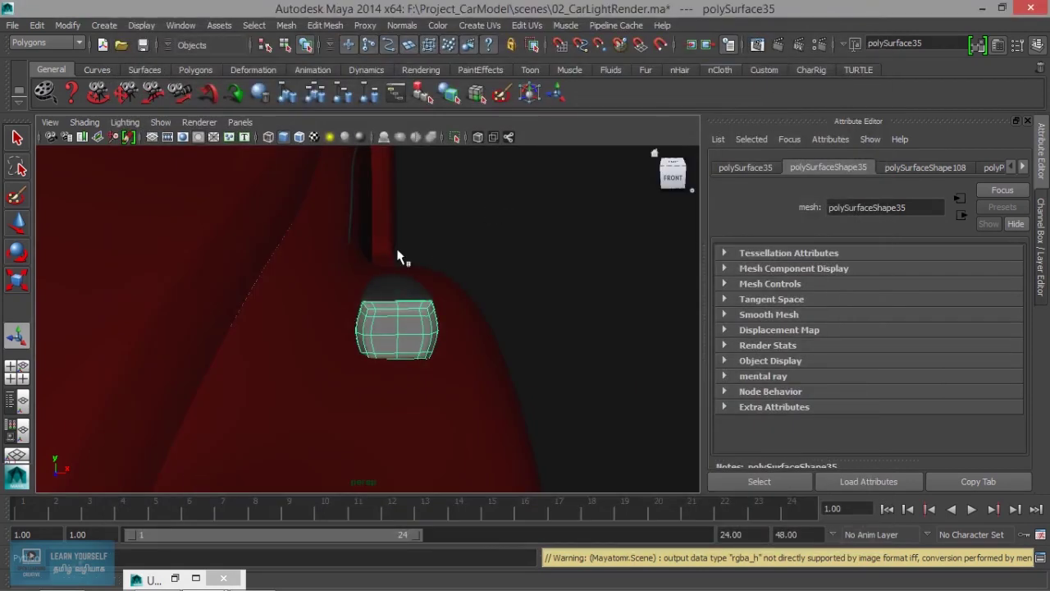
{"action": "left_click", "coordinate": [758, 46]}
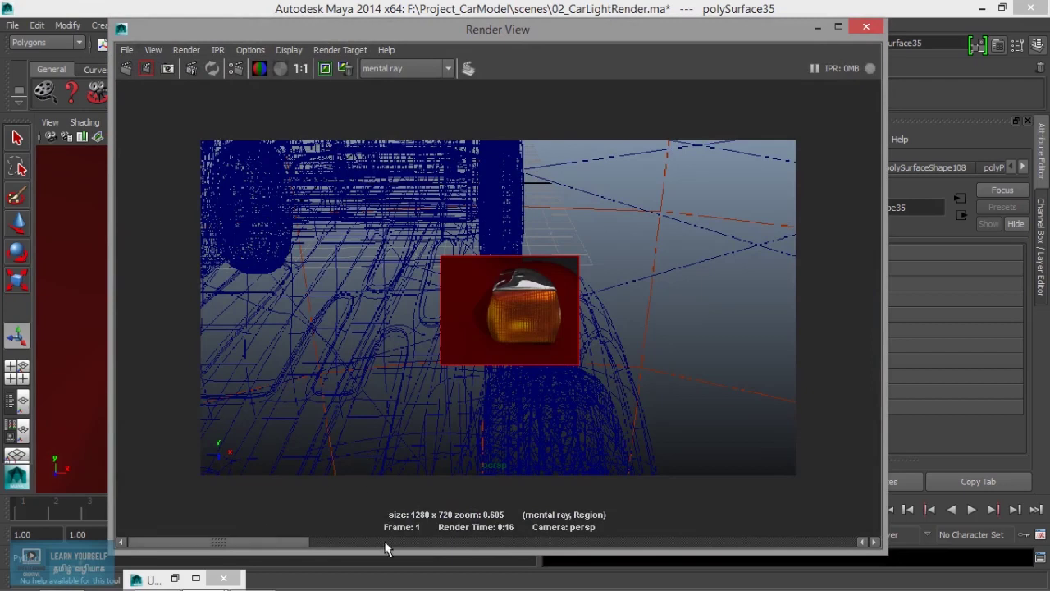
{"action": "left_click_drag", "start_coordinate": [319, 545], "coordinate": [502, 545]}
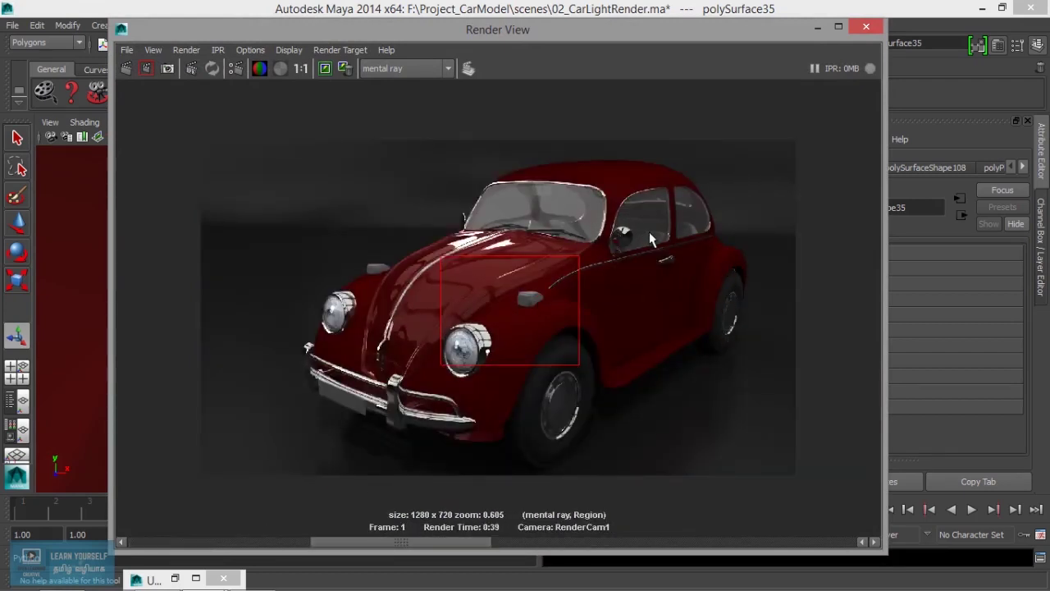
{"action": "left_click", "coordinate": [817, 26]}
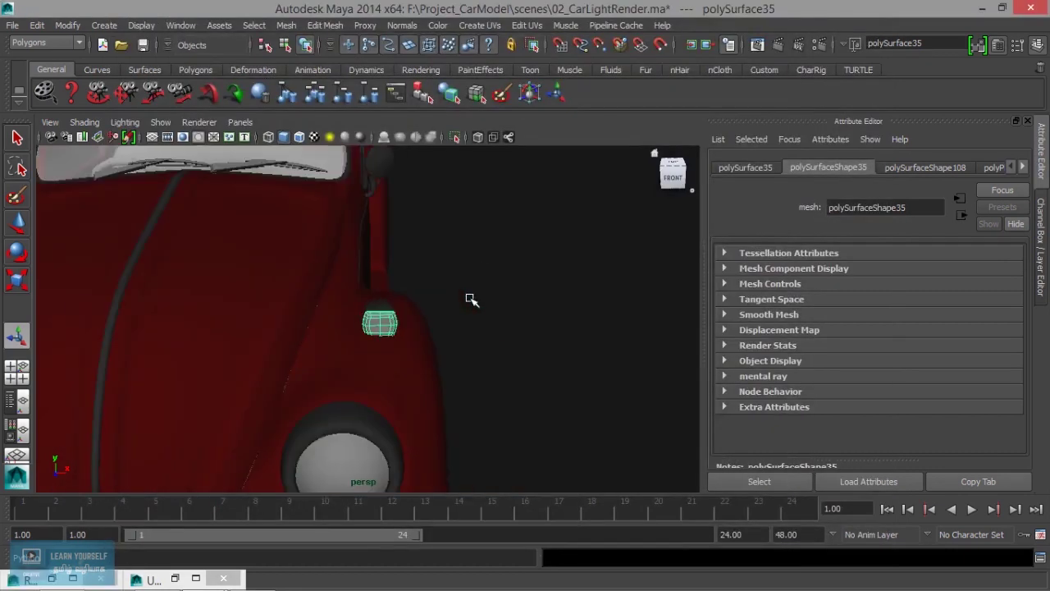
{"action": "right_click_drag", "start_coordinate": [472, 299], "coordinate": [352, 300], "text": "alt"}
{"action": "mouse_move", "coordinate": [352, 300]}
{"action": "left_mouse_down", "text": "alt"}
{"action": "mouse_move", "coordinate": [344, 296]}
{"action": "mouse_move", "coordinate": [418, 366]}
{"action": "left_mouse_up", "text": "alt"}
{"action": "mouse_move", "coordinate": [418, 366]}
{"action": "right_mouse_down", "text": "alt"}
{"action": "mouse_move", "coordinate": [559, 401]}
{"action": "mouse_move", "coordinate": [534, 394]}
{"action": "right_mouse_up", "text": "alt"}
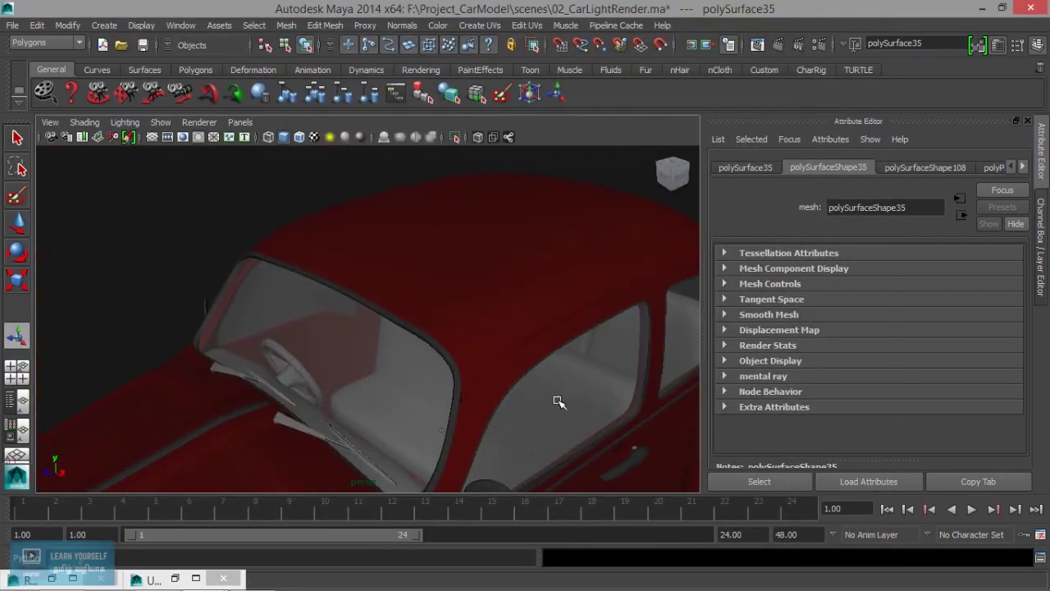
{"action": "left_click", "coordinate": [511, 368]}
Step: Assign a new mental ray mia_material_x_passes material to the door window glass
{"action": "right_click", "coordinate": [512, 344]}
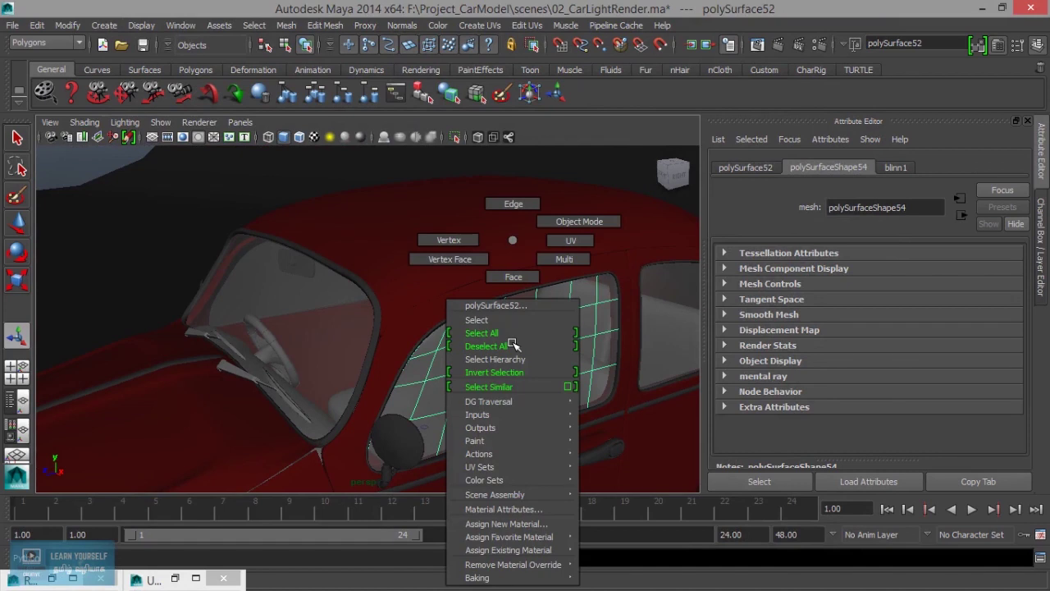
{"action": "left_click", "coordinate": [507, 524]}
{"action": "left_click", "coordinate": [373, 195]}
{"action": "left_click", "coordinate": [500, 287]}
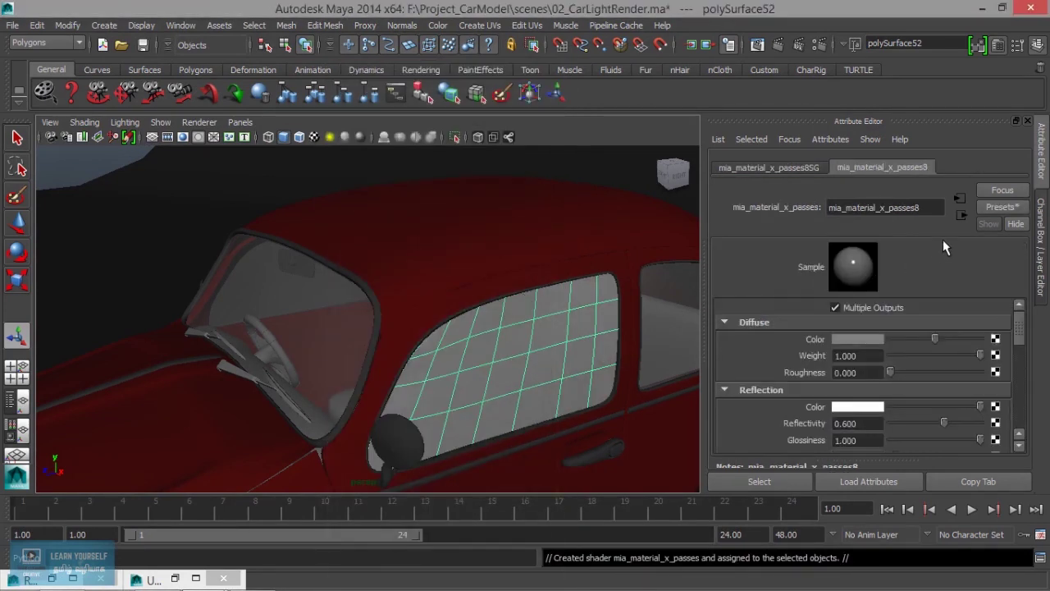
Step: Rename the new material GlassMat01
{"action": "double_click", "coordinate": [924, 206]}
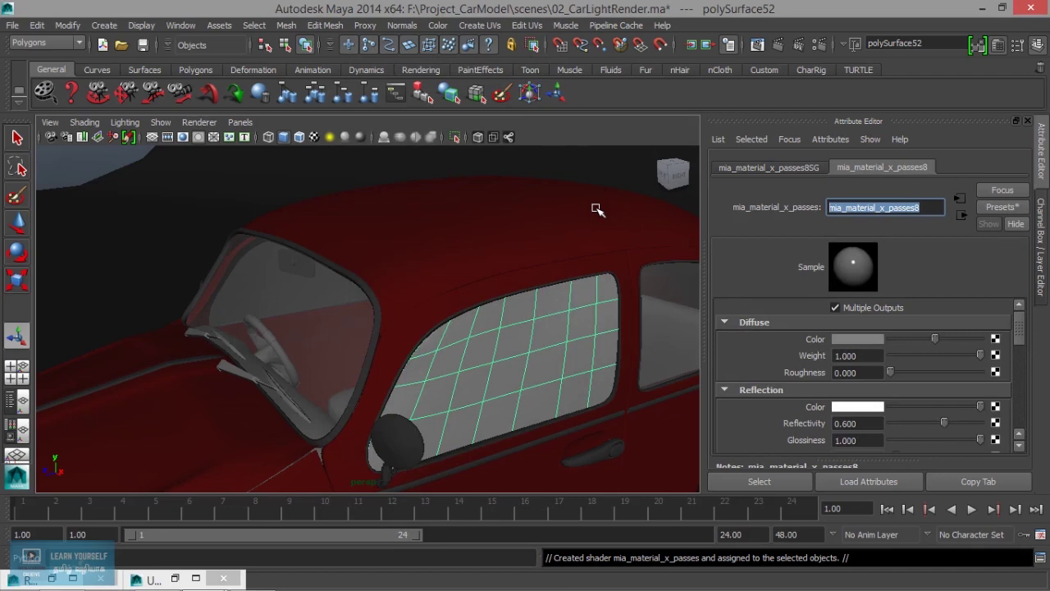
{"action": "type", "text": "C"}
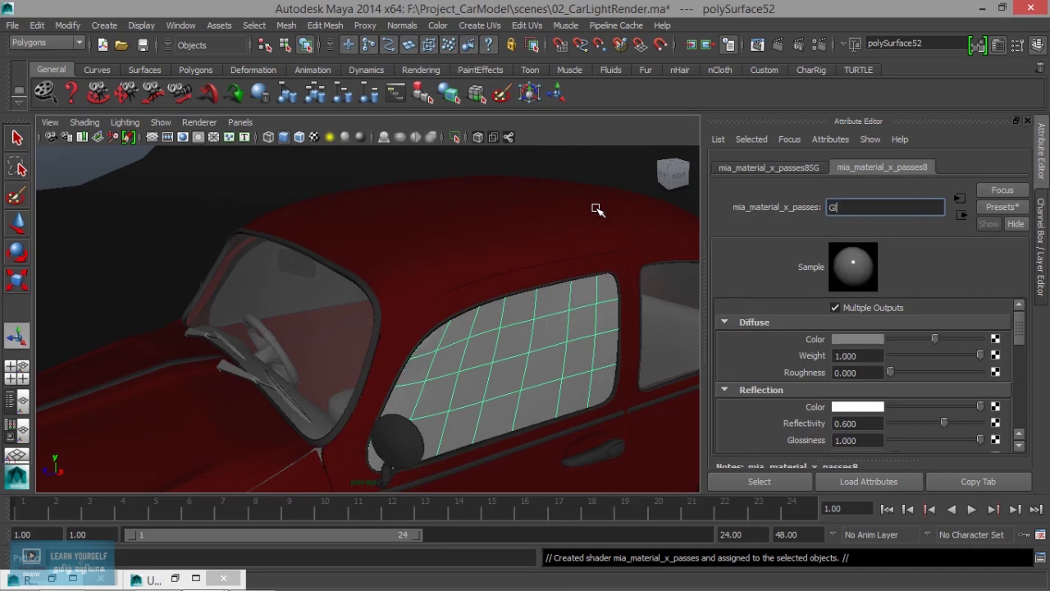
{"action": "type", "text": "GlassMat0"}
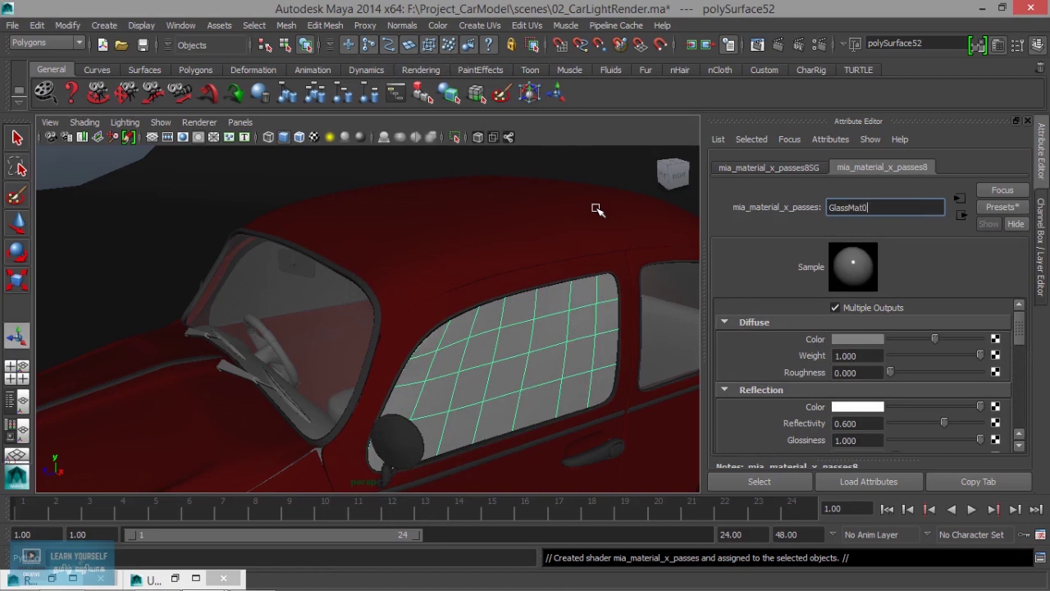
{"action": "type", "text": "1"}
{"action": "key", "text": "Return"}
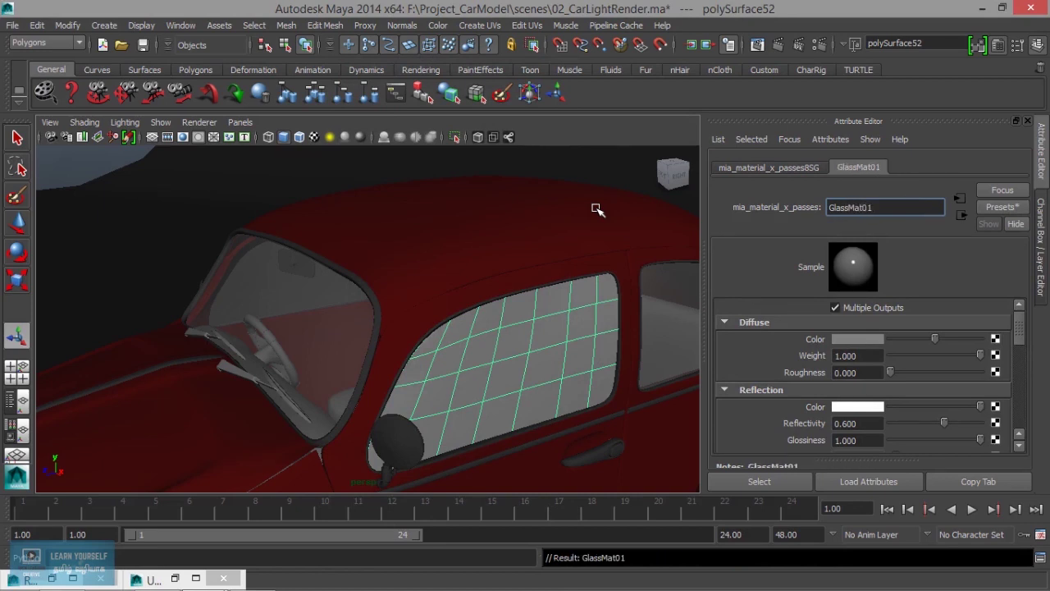
Step: Replace GlassMat01's settings with the GlassThick preset and darken its diffuse colour
{"action": "left_click", "coordinate": [1010, 207]}
{"action": "mouse_move", "coordinate": [909, 315]}
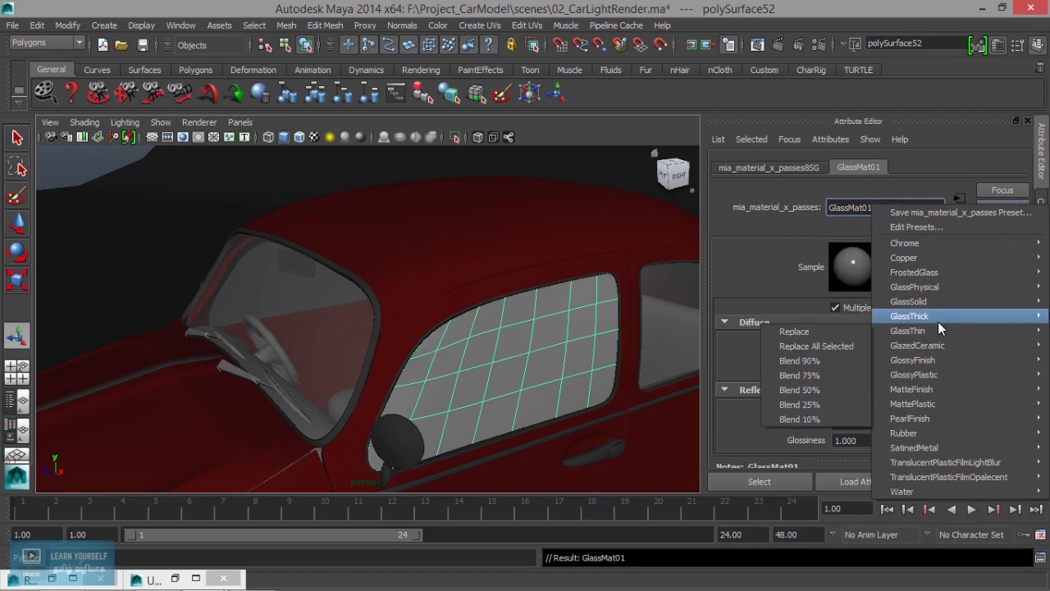
{"action": "left_click", "coordinate": [825, 322]}
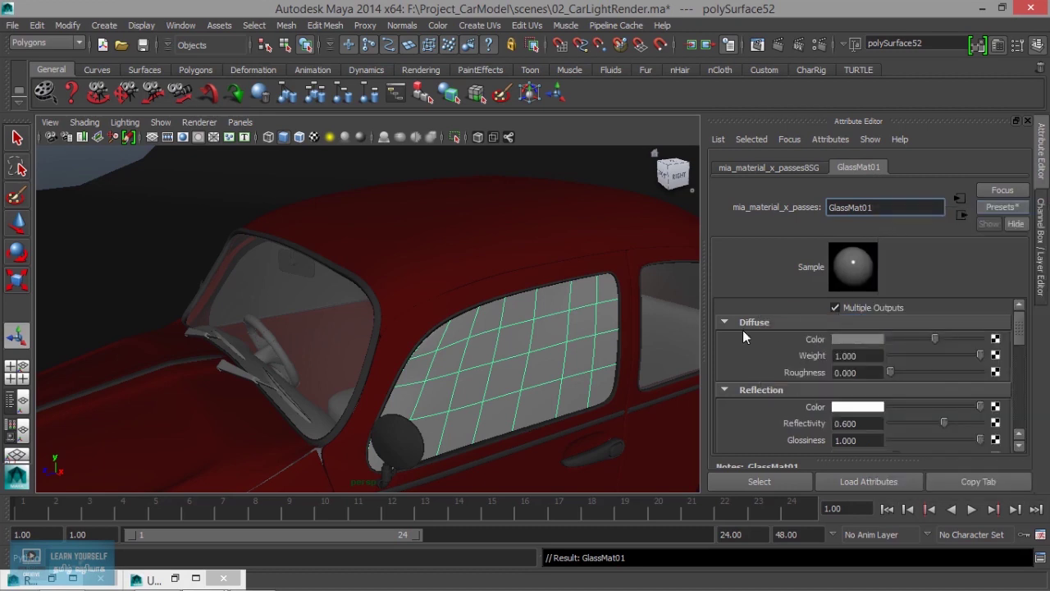
{"action": "left_click_drag", "start_coordinate": [591, 375], "coordinate": [542, 383], "text": "alt"}
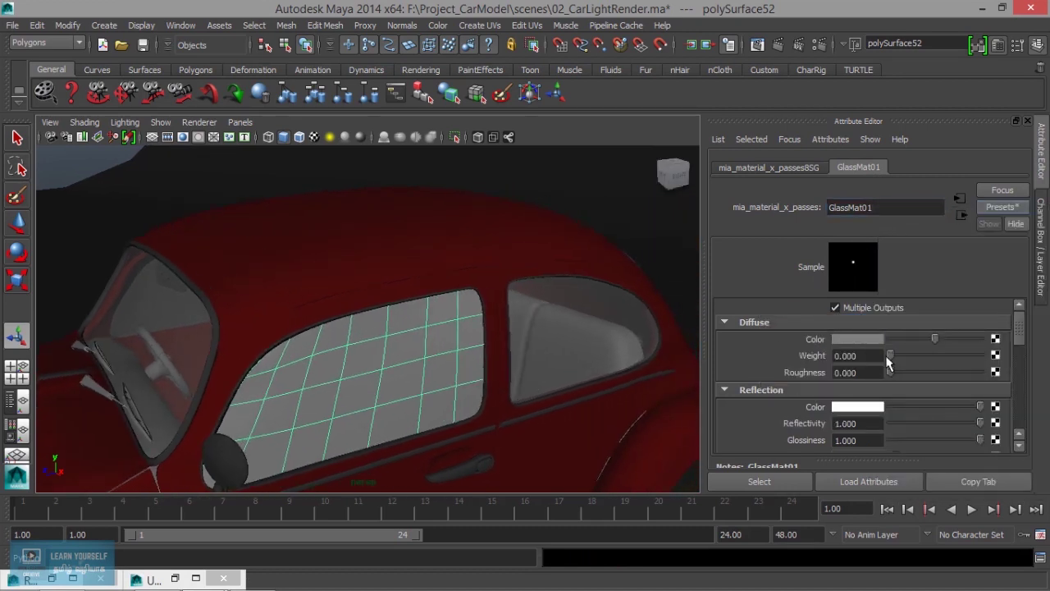
{"action": "left_click_drag", "start_coordinate": [935, 338], "coordinate": [923, 339]}
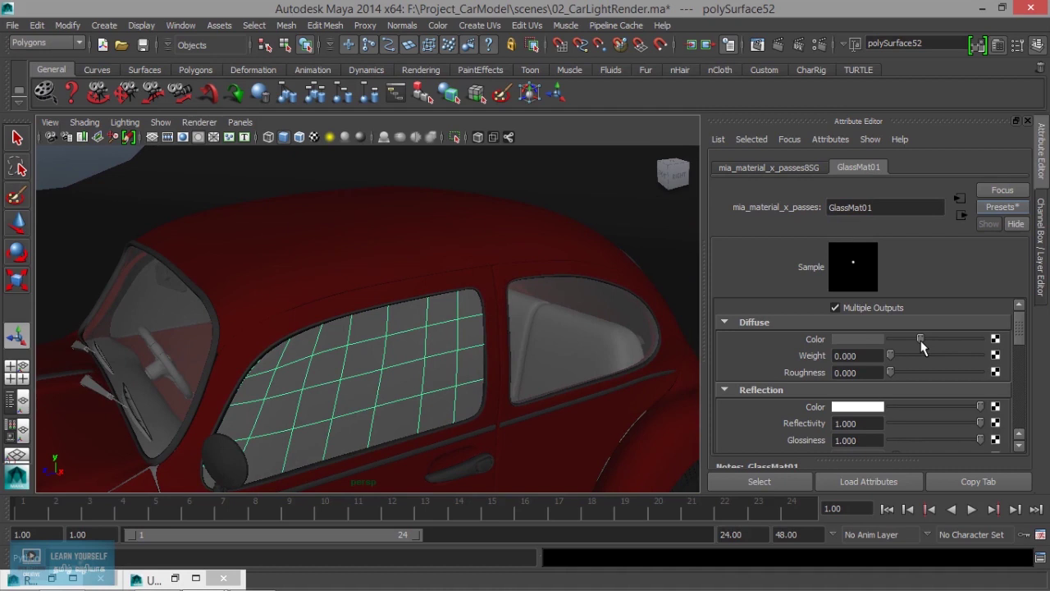
{"action": "left_click", "coordinate": [581, 343]}
Step: Assign the existing GlassMat01 material to the rear side window
{"action": "right_click_drag", "start_coordinate": [583, 240], "coordinate": [685, 543]}
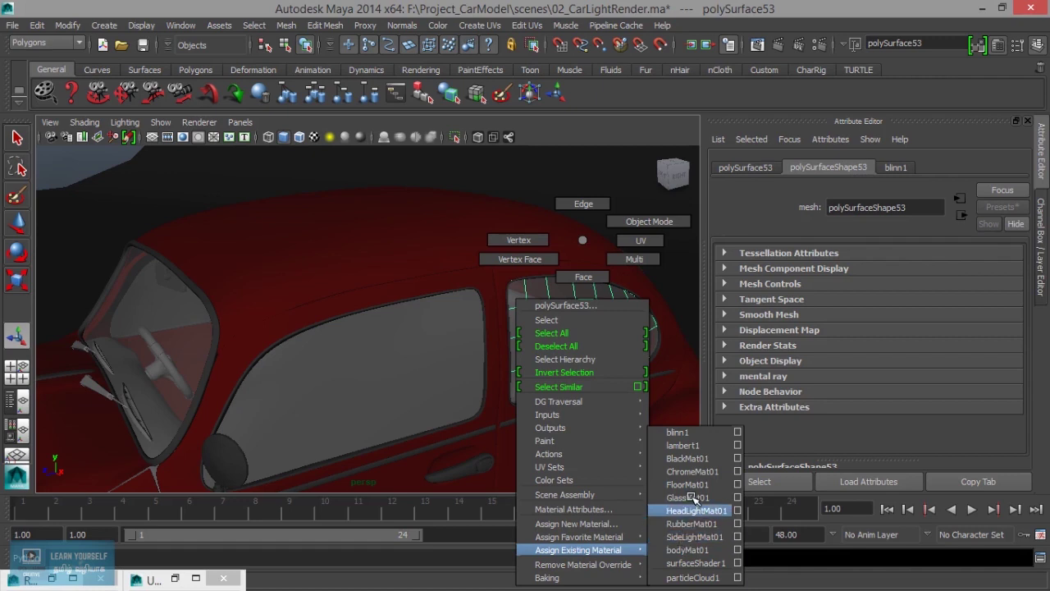
{"action": "right_click_drag", "start_coordinate": [685, 543], "coordinate": [688, 498]}
{"action": "mouse_move", "coordinate": [608, 398]}
{"action": "left_mouse_down", "text": "alt"}
{"action": "mouse_move", "coordinate": [446, 389]}
{"action": "mouse_move", "coordinate": [474, 342]}
{"action": "mouse_move", "coordinate": [523, 336]}
{"action": "mouse_move", "coordinate": [387, 345]}
{"action": "mouse_move", "coordinate": [340, 331]}
{"action": "left_mouse_up", "text": "alt"}
Step: Select the windshield and frame it in the view
{"action": "left_click", "coordinate": [474, 341]}
{"action": "left_click", "coordinate": [340, 331]}
{"action": "left_click", "coordinate": [503, 318], "text": "shift"}
{"action": "mouse_move", "coordinate": [610, 323]}
{"action": "left_mouse_down", "text": "alt"}
{"action": "mouse_move", "coordinate": [429, 345]}
{"action": "mouse_move", "coordinate": [531, 408]}
{"action": "mouse_move", "coordinate": [549, 376]}
{"action": "mouse_move", "coordinate": [573, 369]}
{"action": "mouse_move", "coordinate": [574, 380]}
{"action": "mouse_move", "coordinate": [542, 386]}
{"action": "mouse_move", "coordinate": [530, 375]}
{"action": "mouse_move", "coordinate": [399, 368]}
{"action": "mouse_move", "coordinate": [466, 364]}
{"action": "left_mouse_up", "text": "alt"}
{"action": "left_click", "coordinate": [459, 328]}
{"action": "key", "text": "f"}
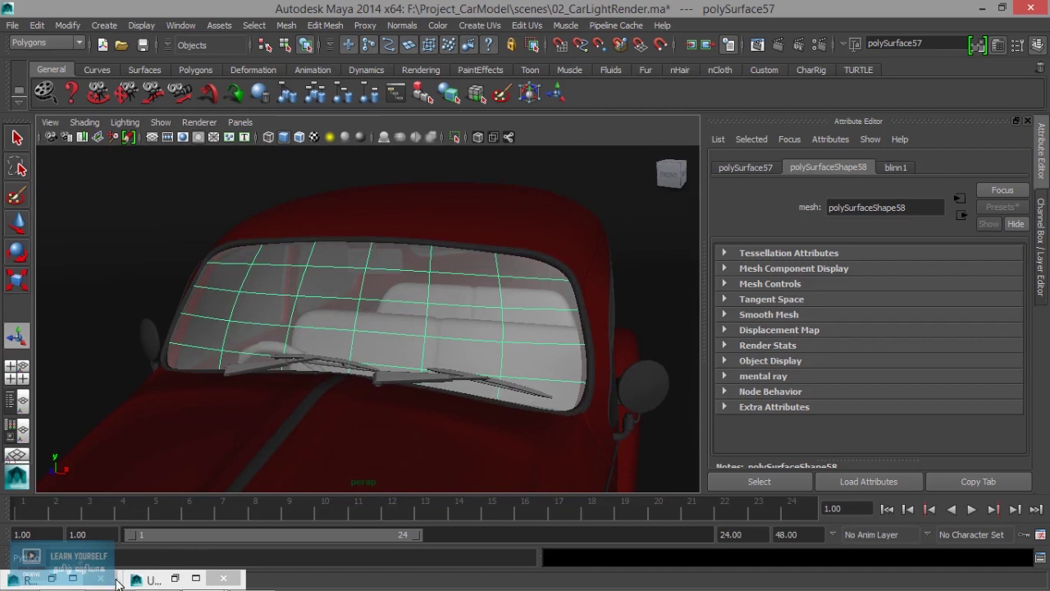
Step: Bring back the earlier car render, then put the Render View away
{"action": "left_click", "coordinate": [72, 579]}
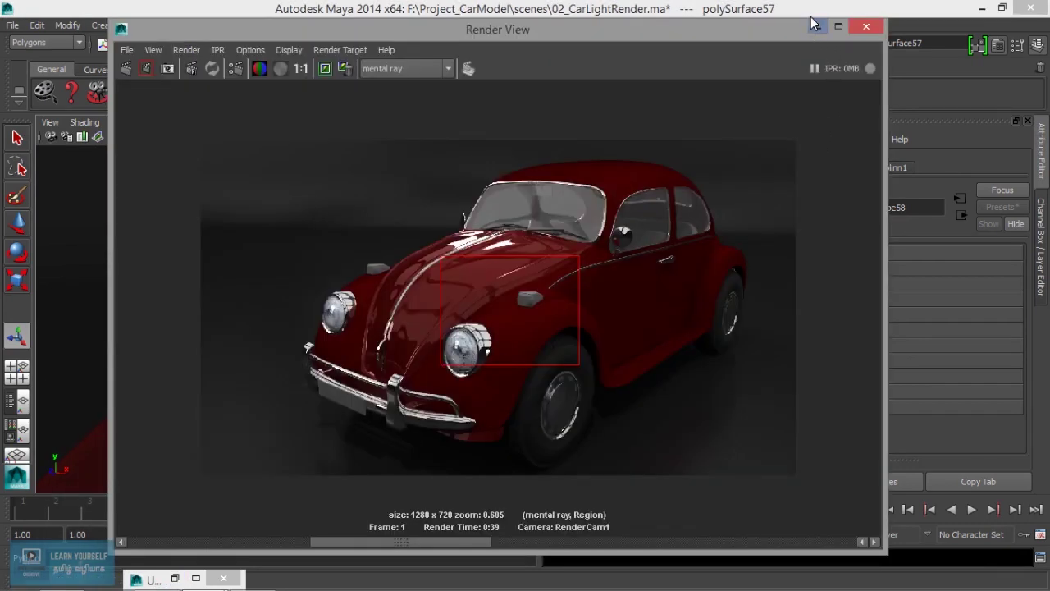
{"action": "left_click", "coordinate": [815, 25]}
{"action": "left_click", "coordinate": [182, 25]}
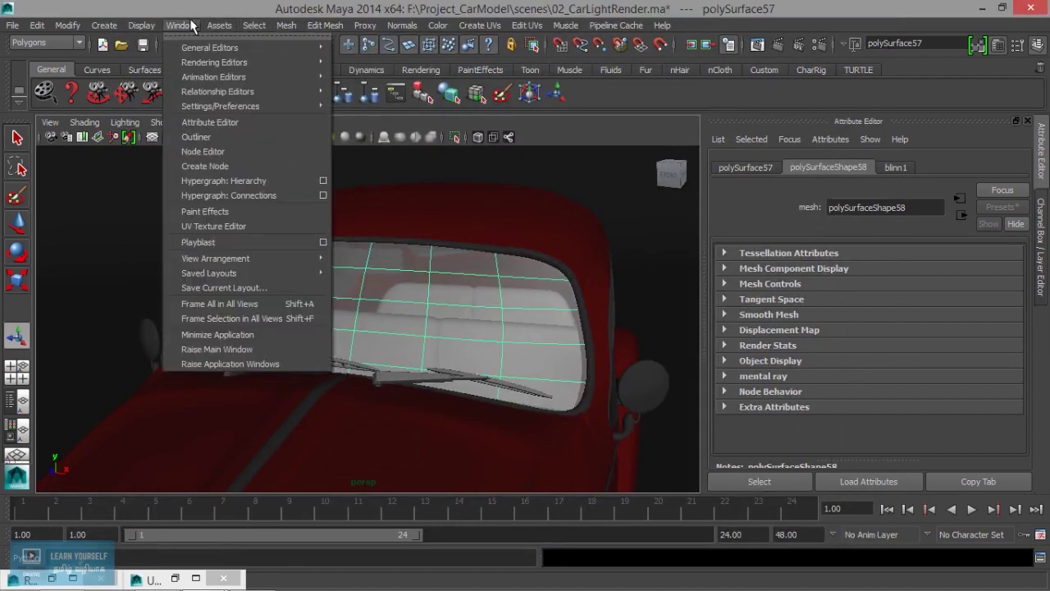
{"action": "mouse_move", "coordinate": [215, 62]}
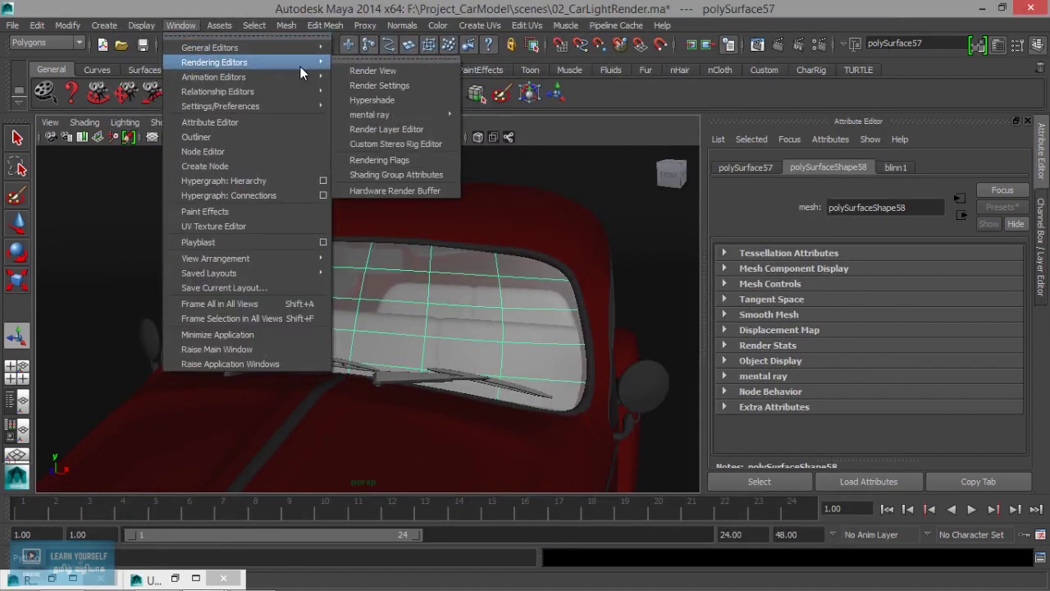
Step: In the Hypershade, duplicate GlassMat01 along with its shading network
{"action": "left_click", "coordinate": [373, 105]}
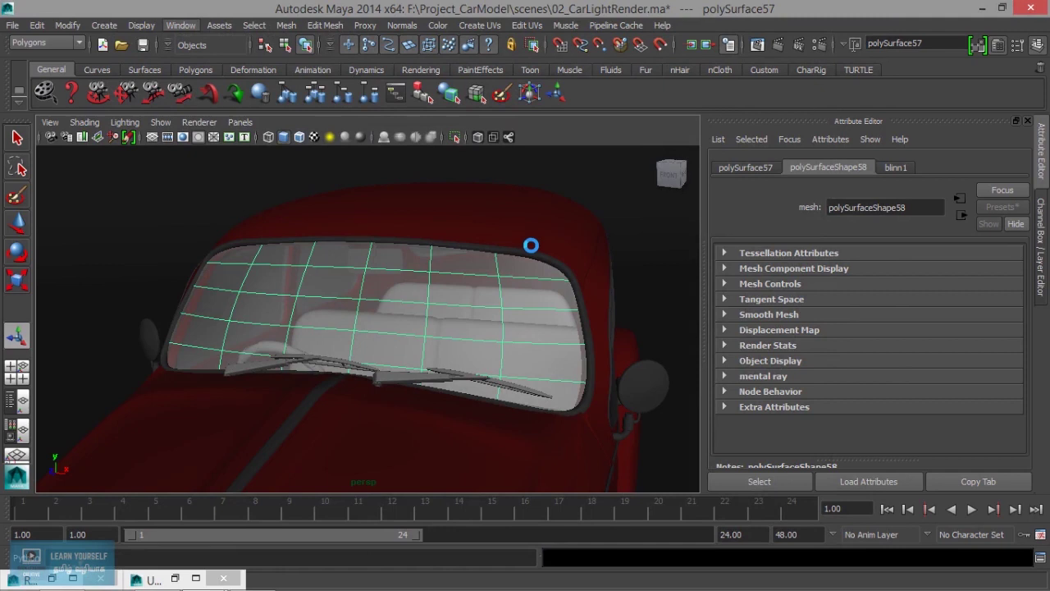
{"action": "scroll", "coordinate": [365, 180], "scroll_direction": "down", "scroll_amount": 1}
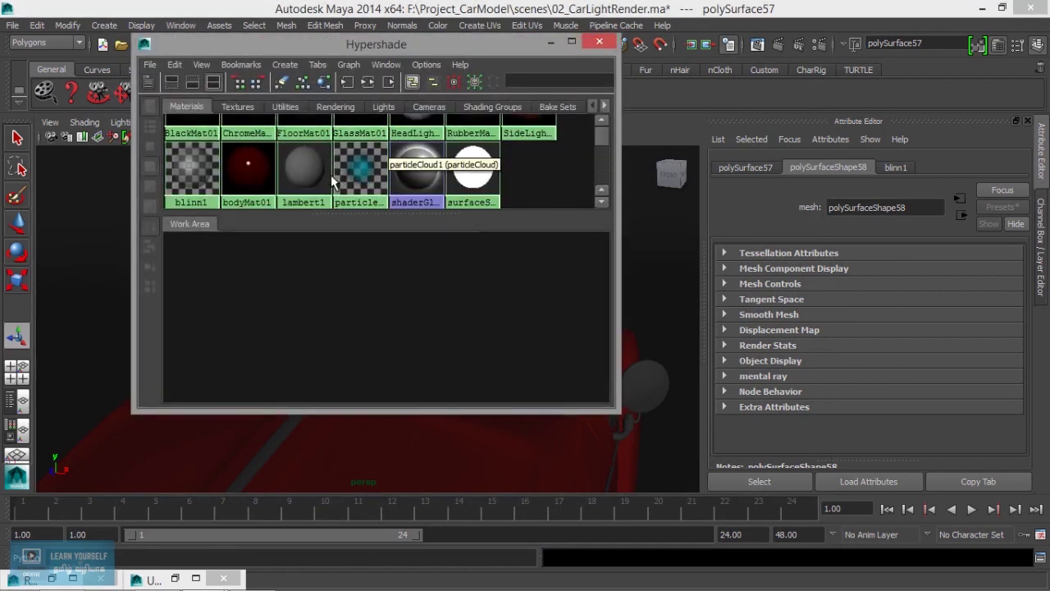
{"action": "scroll", "coordinate": [353, 174], "scroll_direction": "down", "scroll_amount": 1}
{"action": "scroll", "coordinate": [363, 190], "scroll_direction": "up", "scroll_amount": 2}
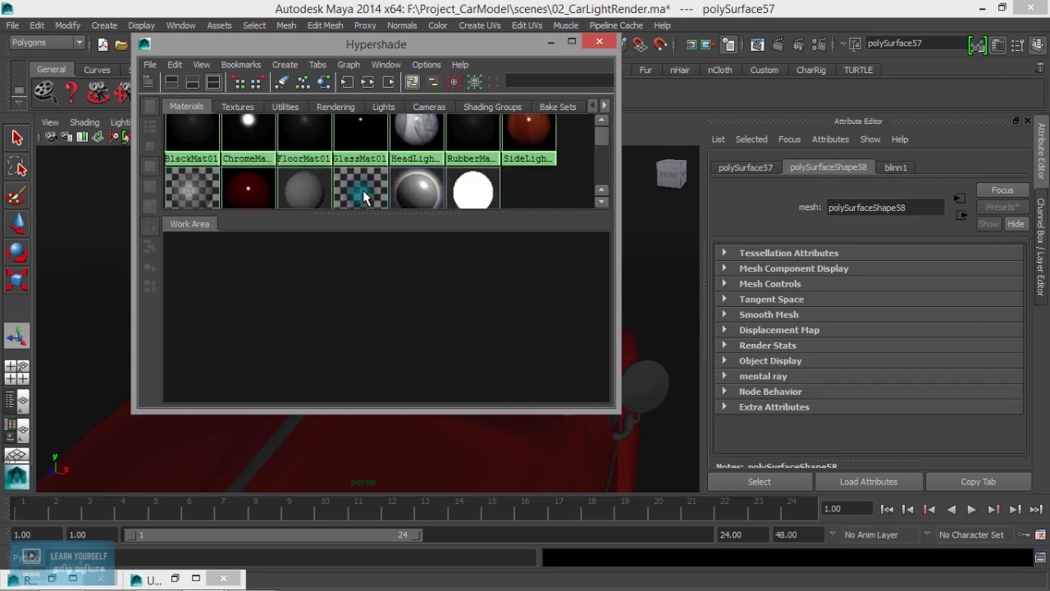
{"action": "scroll", "coordinate": [363, 192], "scroll_direction": "up", "scroll_amount": 1}
{"action": "left_click", "coordinate": [358, 152]}
{"action": "left_click", "coordinate": [175, 64]}
{"action": "mouse_move", "coordinate": [200, 209]}
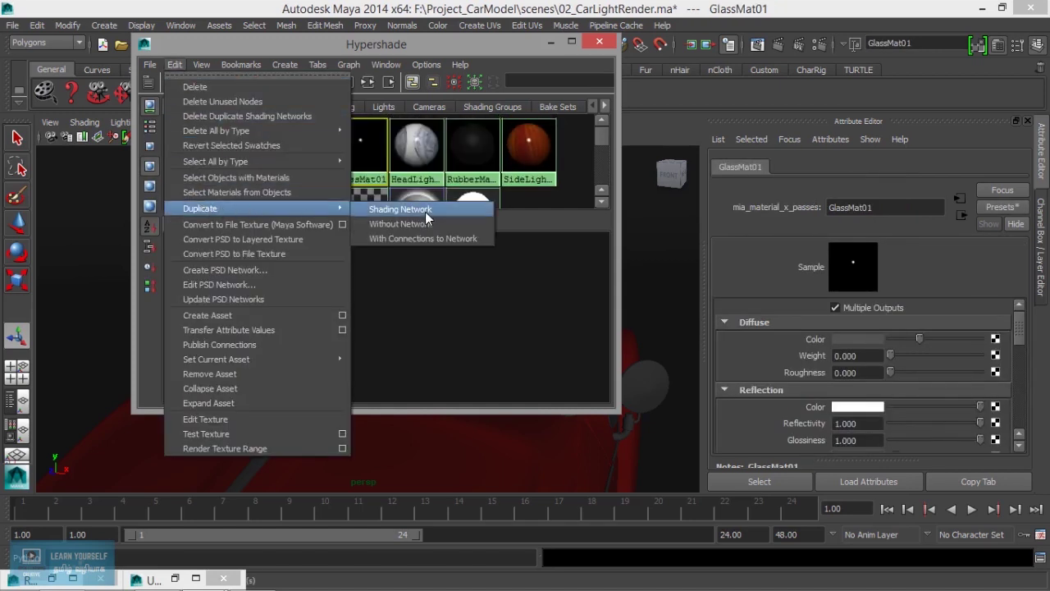
{"action": "left_click", "coordinate": [426, 211]}
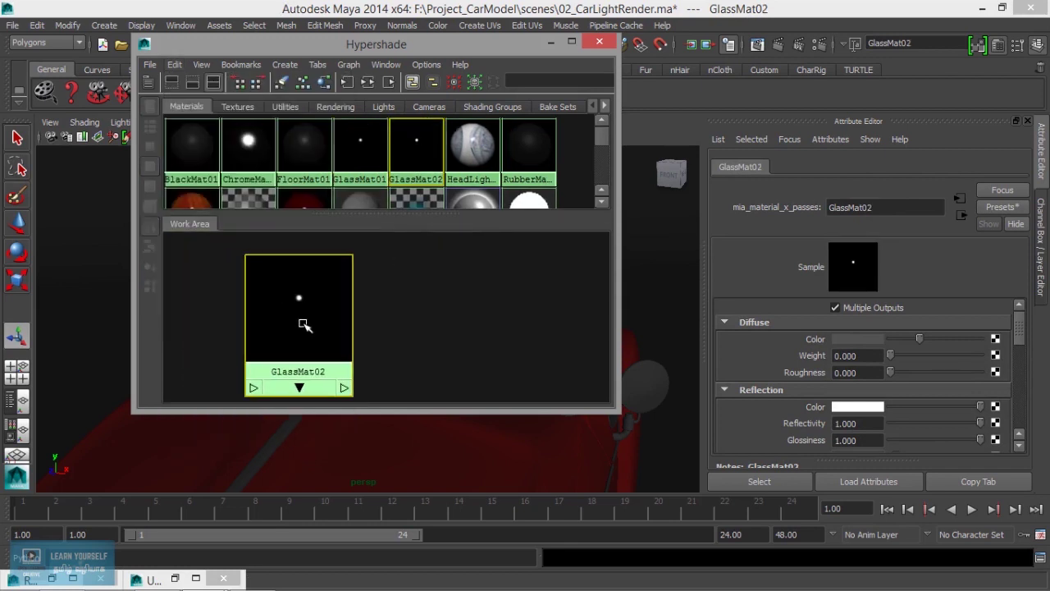
Step: Rename the copied material FrontGlassMat01
{"action": "left_click", "coordinate": [850, 208]}
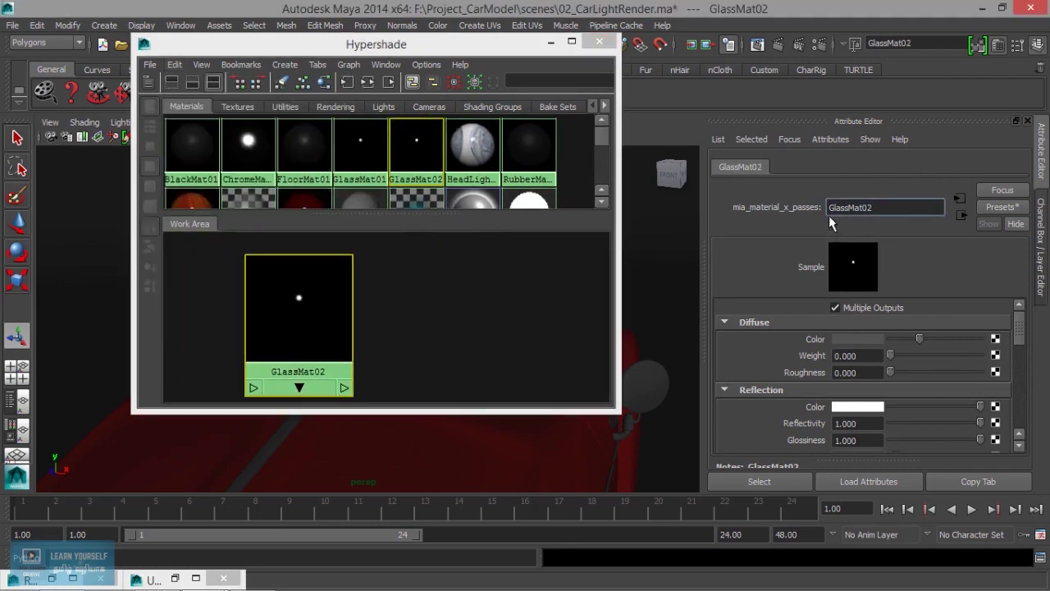
{"action": "type", "text": "Front"}
{"action": "key", "text": "End"}
{"action": "key", "text": "BackSpace"}
{"action": "type", "text": "1"}
{"action": "key", "text": "Return"}
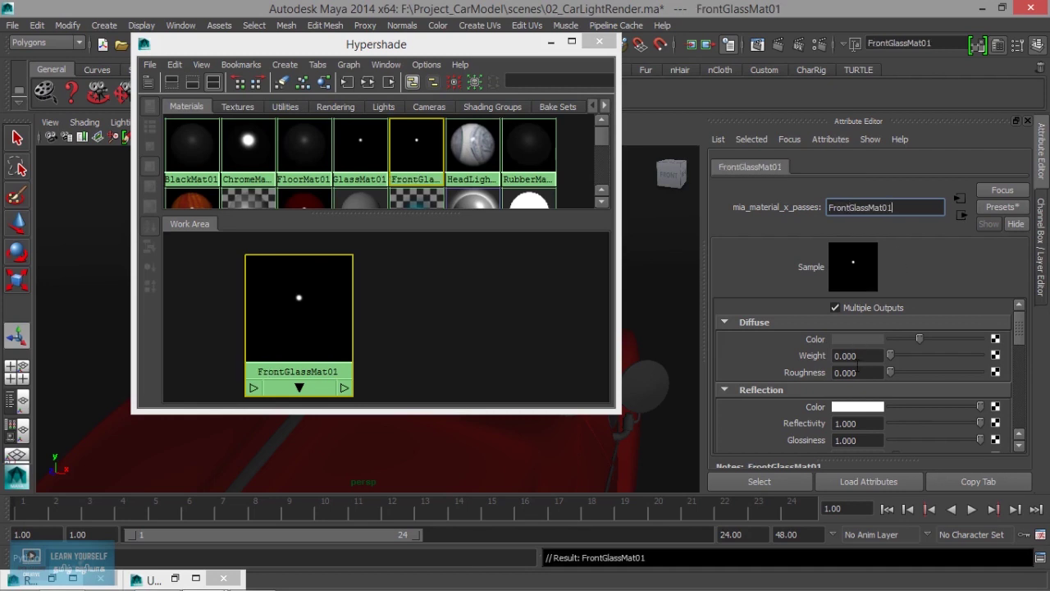
Step: Apply the GlassThick preset to FrontGlassMat01 and assign it to the windshield
{"action": "left_click", "coordinate": [1000, 205]}
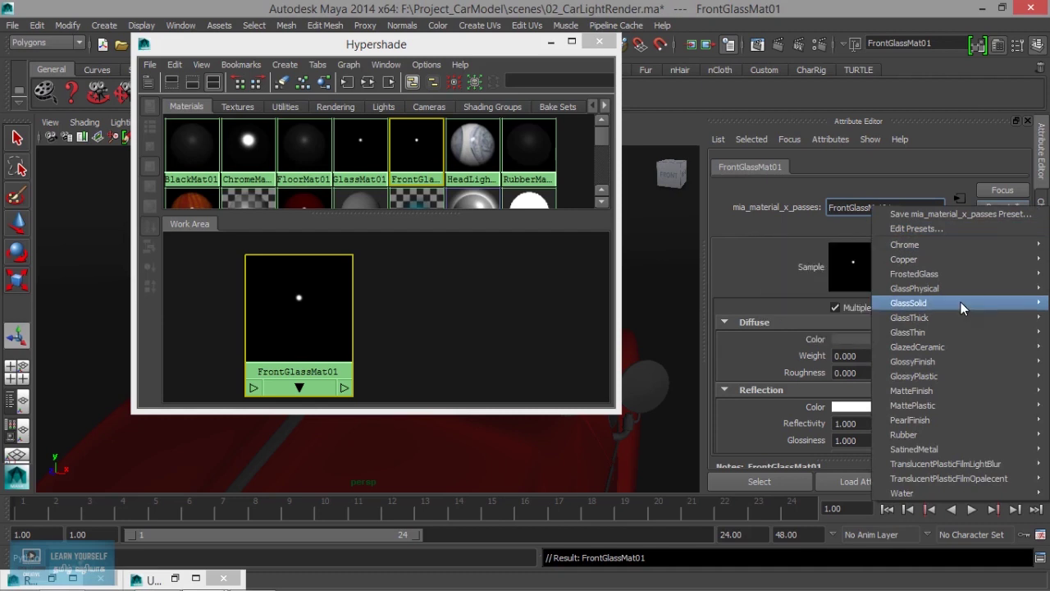
{"action": "mouse_move", "coordinate": [909, 331]}
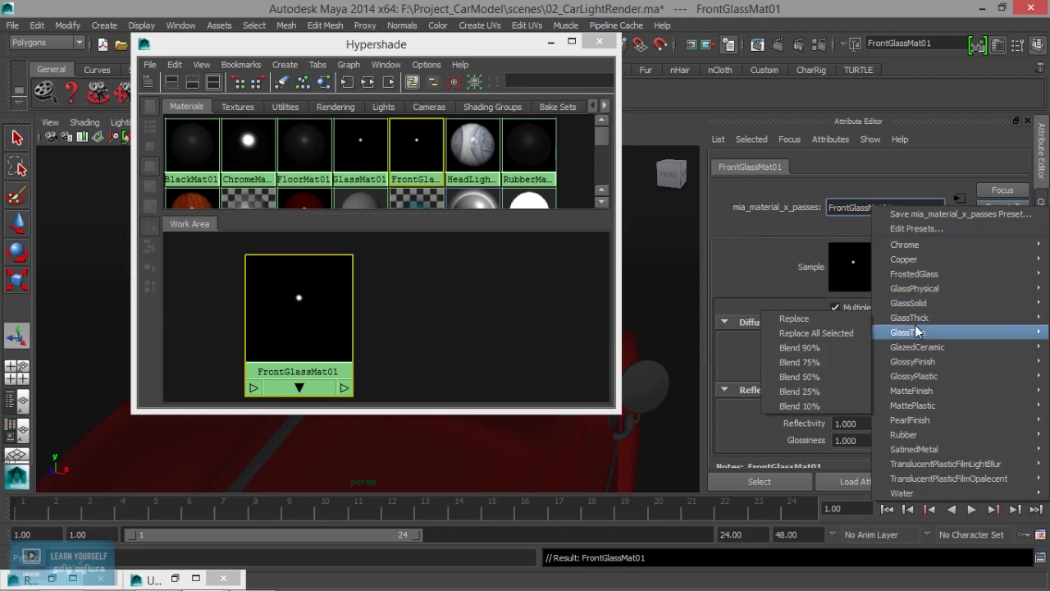
{"action": "left_click", "coordinate": [853, 324]}
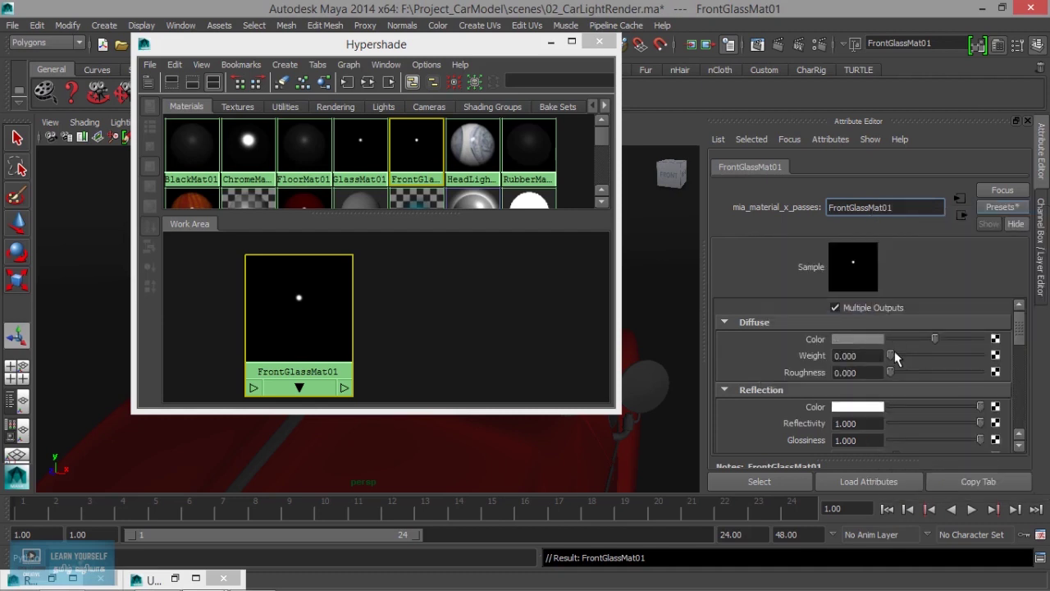
{"action": "left_click_drag", "start_coordinate": [542, 47], "coordinate": [983, 47]}
{"action": "left_click", "coordinate": [493, 305]}
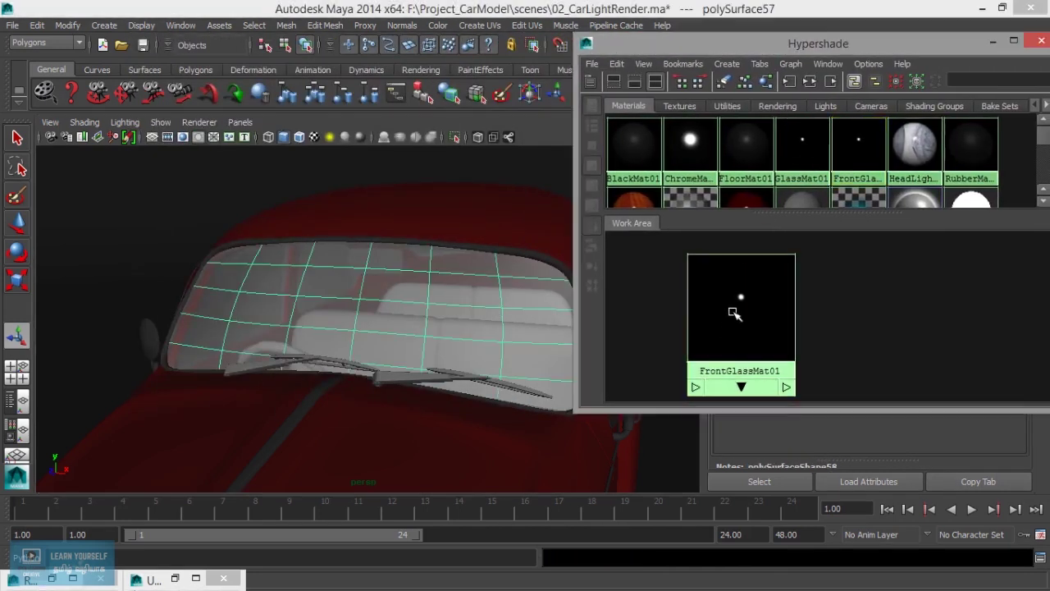
{"action": "right_click_drag", "start_coordinate": [734, 313], "coordinate": [733, 276]}
{"action": "left_click", "coordinate": [993, 40]}
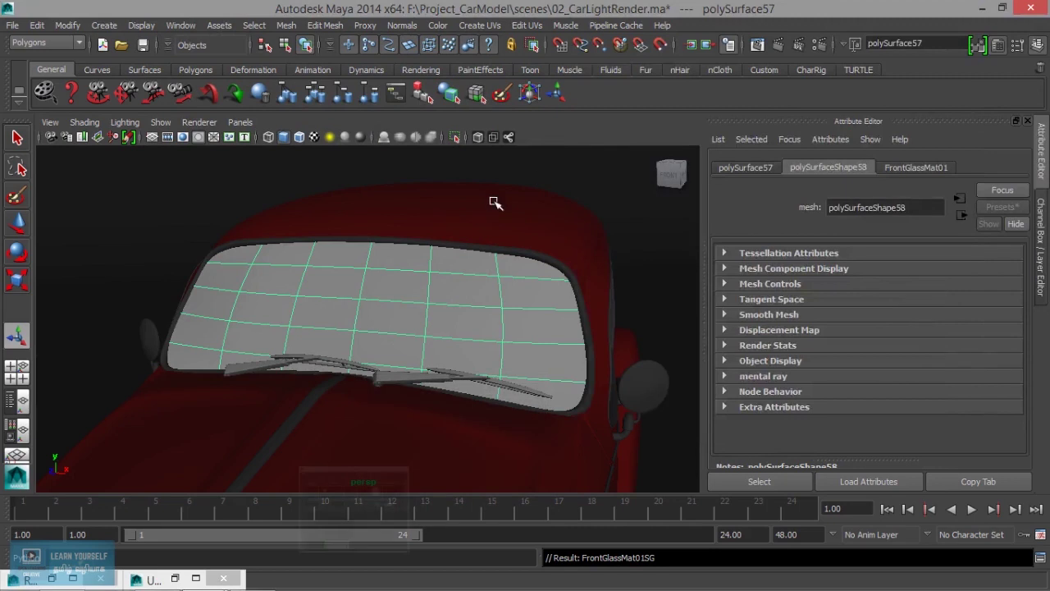
{"action": "scroll", "coordinate": [505, 217], "scroll_direction": "down", "scroll_amount": 5}
{"action": "left_click_drag", "start_coordinate": [514, 232], "coordinate": [469, 272], "text": "alt"}
Step: Render the car in the Render View through RenderCam1
{"action": "left_click", "coordinate": [727, 46]}
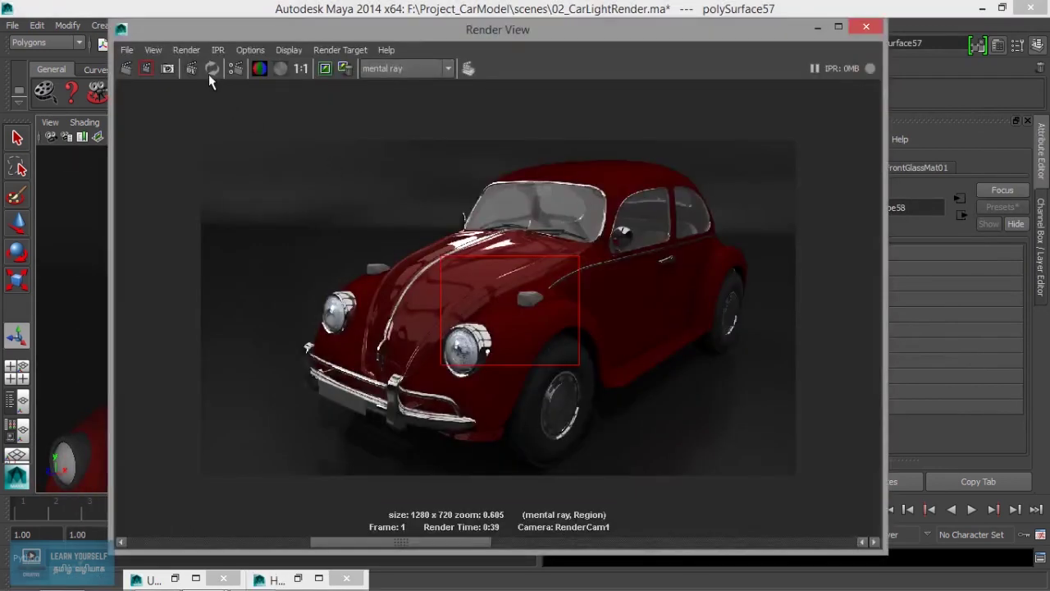
{"action": "left_click", "coordinate": [185, 50]}
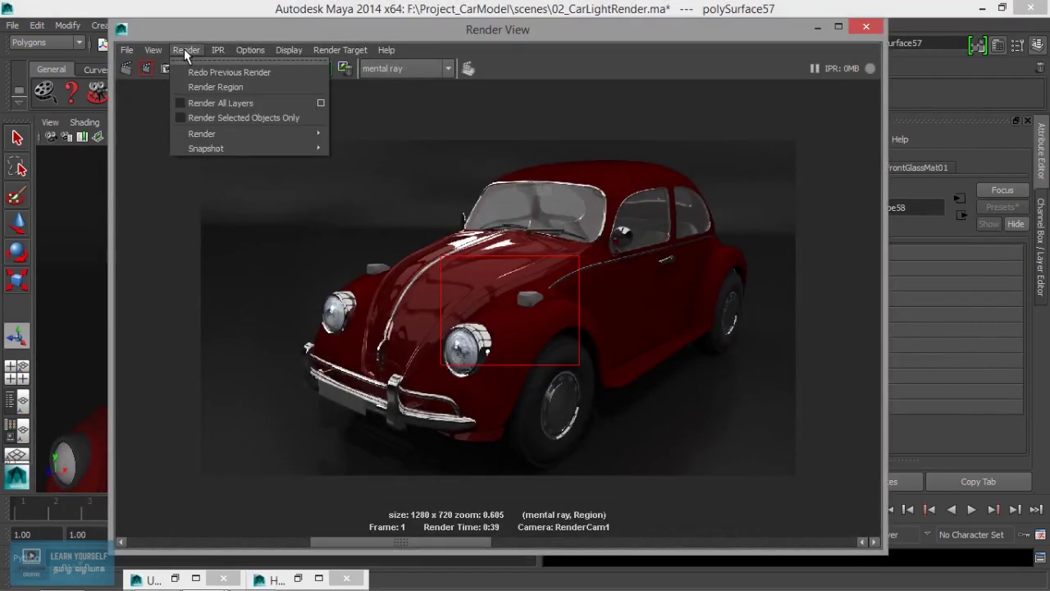
{"action": "mouse_move", "coordinate": [202, 133]}
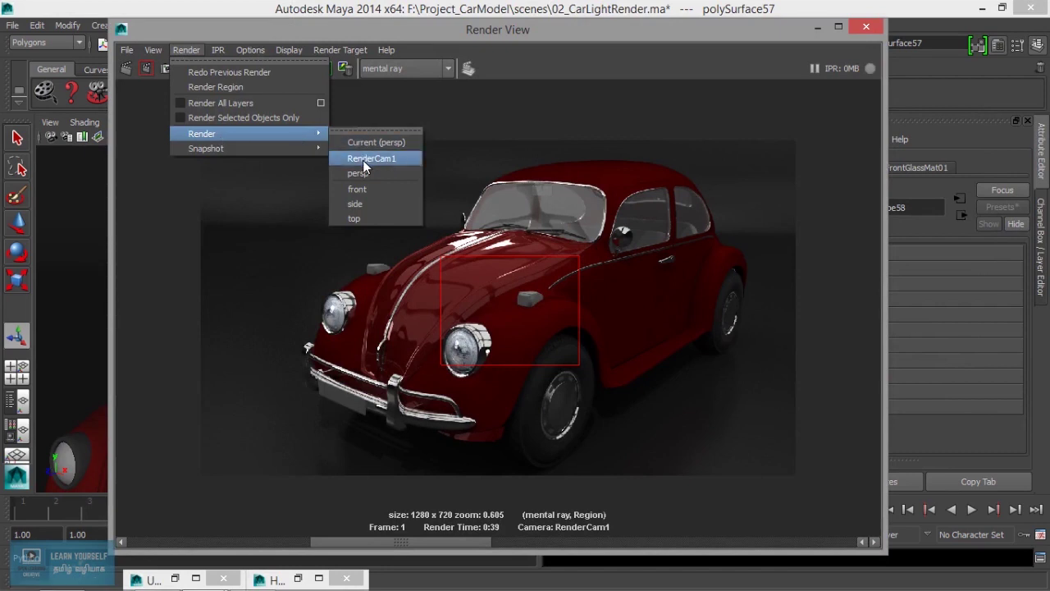
{"action": "left_click", "coordinate": [366, 161]}
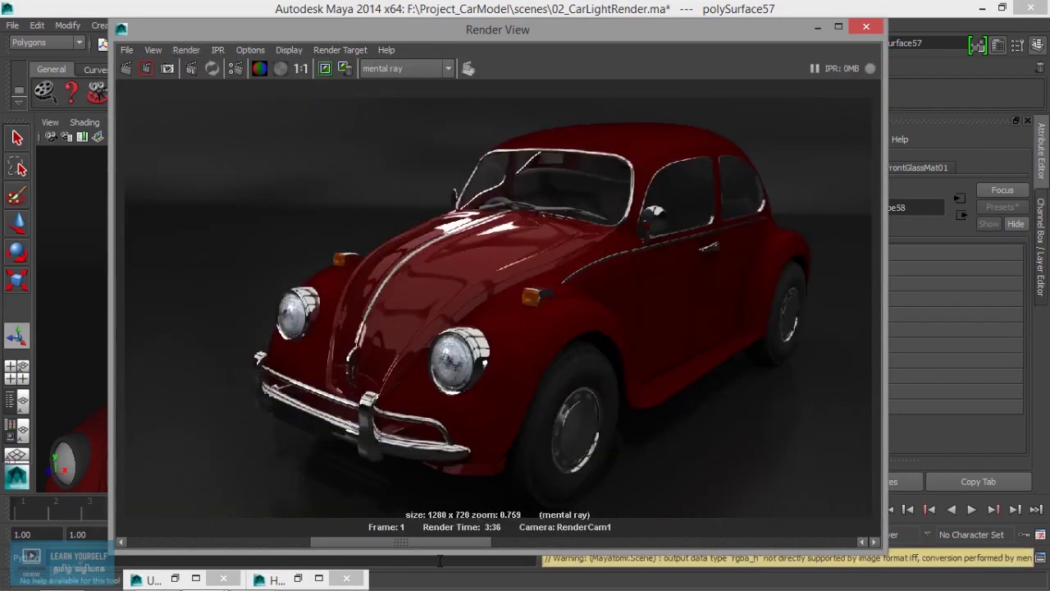
Step: Zoom and pan the render to inspect the glass on the windshield and windows
{"action": "scroll", "coordinate": [509, 243], "scroll_direction": "up", "scroll_amount": 2}
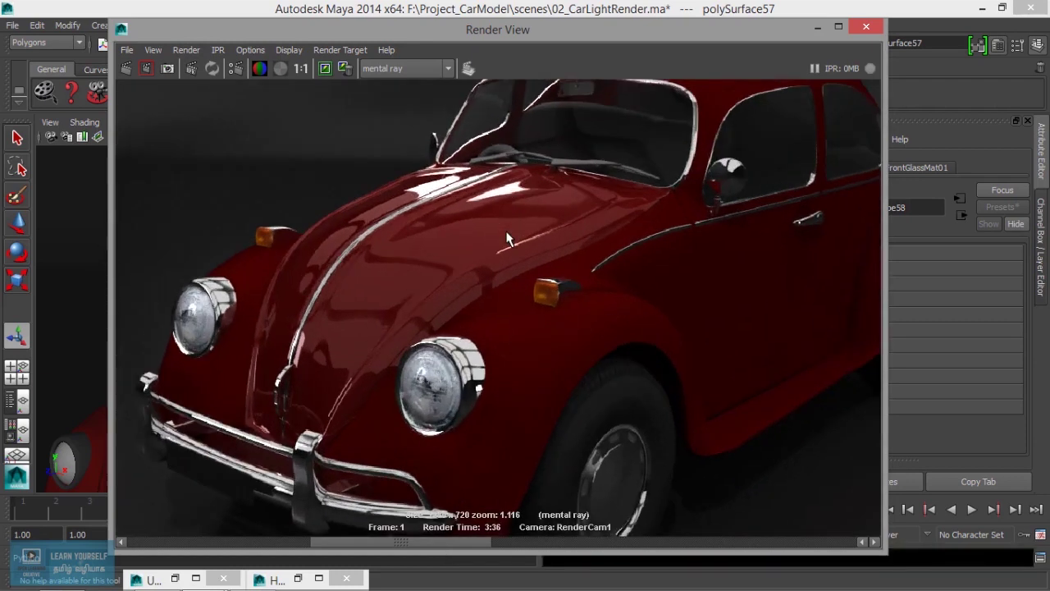
{"action": "mouse_move", "coordinate": [513, 238]}
{"action": "middle_mouse_down", "text": "alt"}
{"action": "mouse_move", "coordinate": [509, 326]}
{"action": "mouse_move", "coordinate": [486, 312]}
{"action": "middle_mouse_up", "text": "alt"}
{"action": "scroll", "coordinate": [484, 312], "scroll_direction": "up", "scroll_amount": 1}
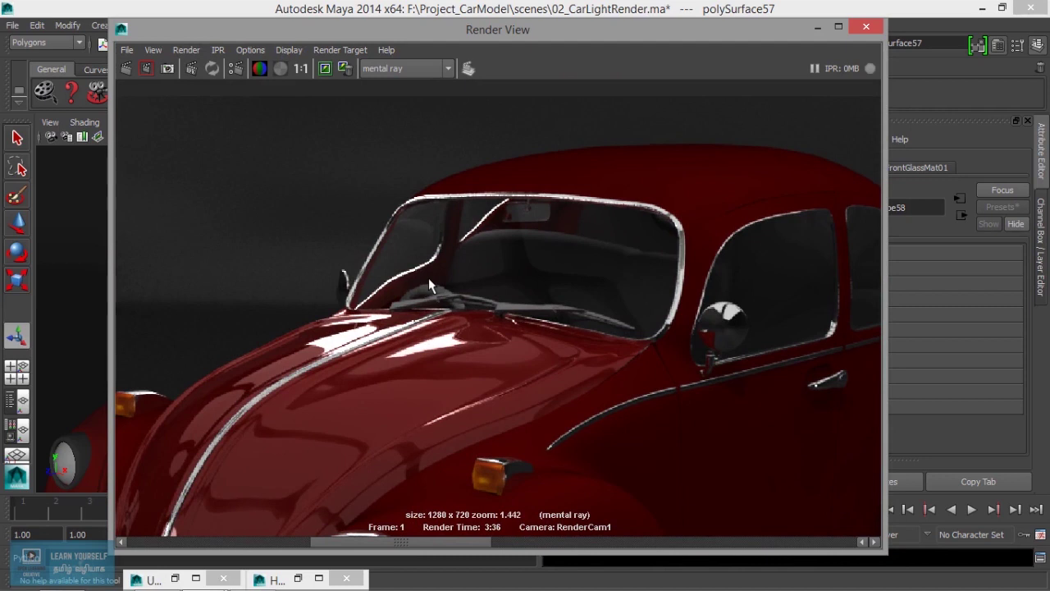
{"action": "scroll", "coordinate": [428, 277], "scroll_direction": "down", "scroll_amount": 1}
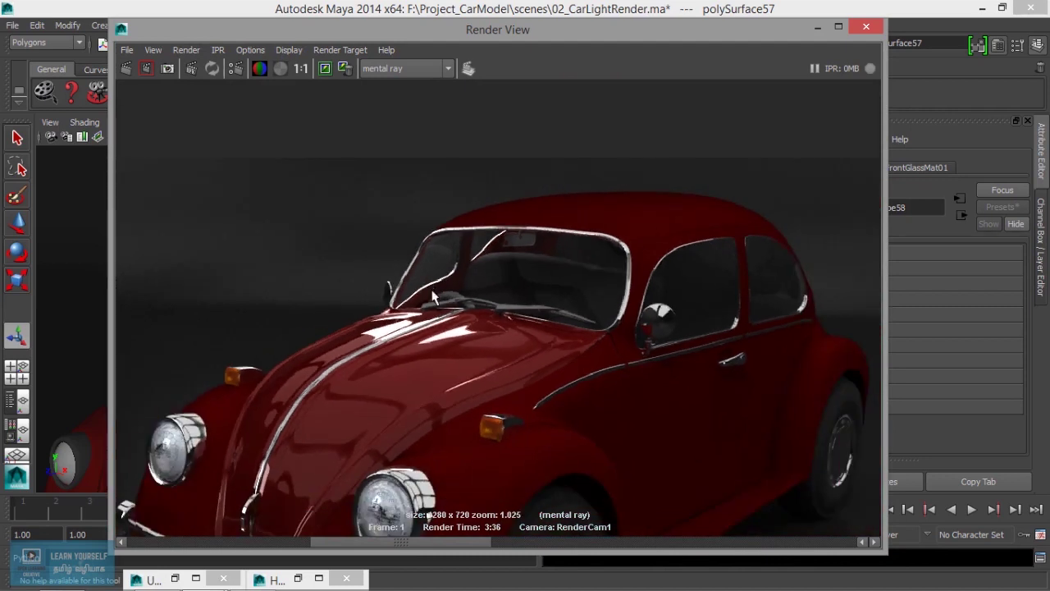
{"action": "scroll", "coordinate": [434, 297], "scroll_direction": "down", "scroll_amount": 1}
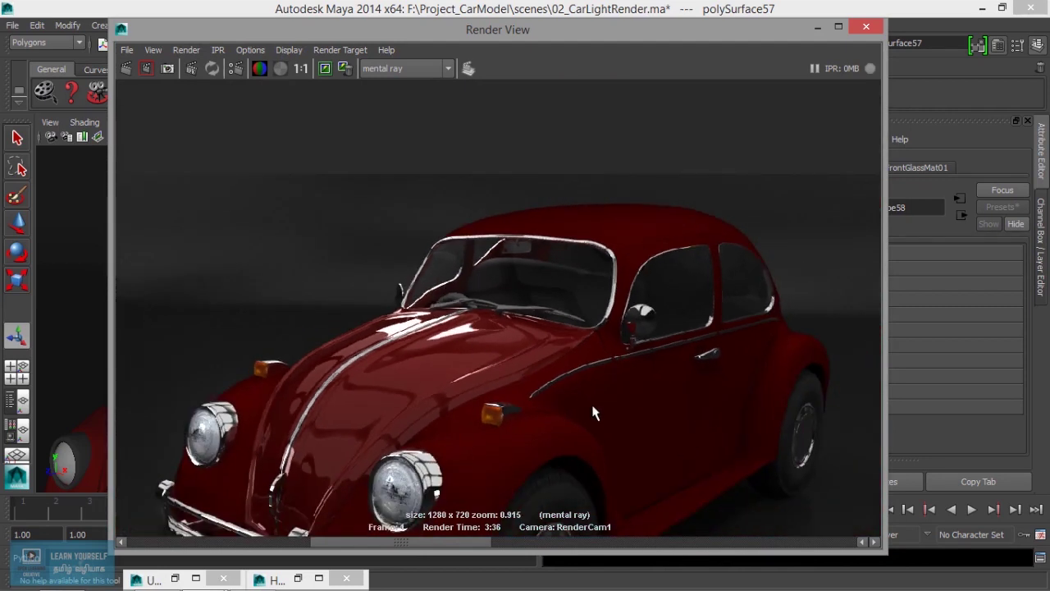
{"action": "scroll", "coordinate": [595, 412], "scroll_direction": "down", "scroll_amount": 1}
{"action": "scroll", "coordinate": [594, 411], "scroll_direction": "up", "scroll_amount": 1}
{"action": "scroll", "coordinate": [594, 408], "scroll_direction": "up", "scroll_amount": 1}
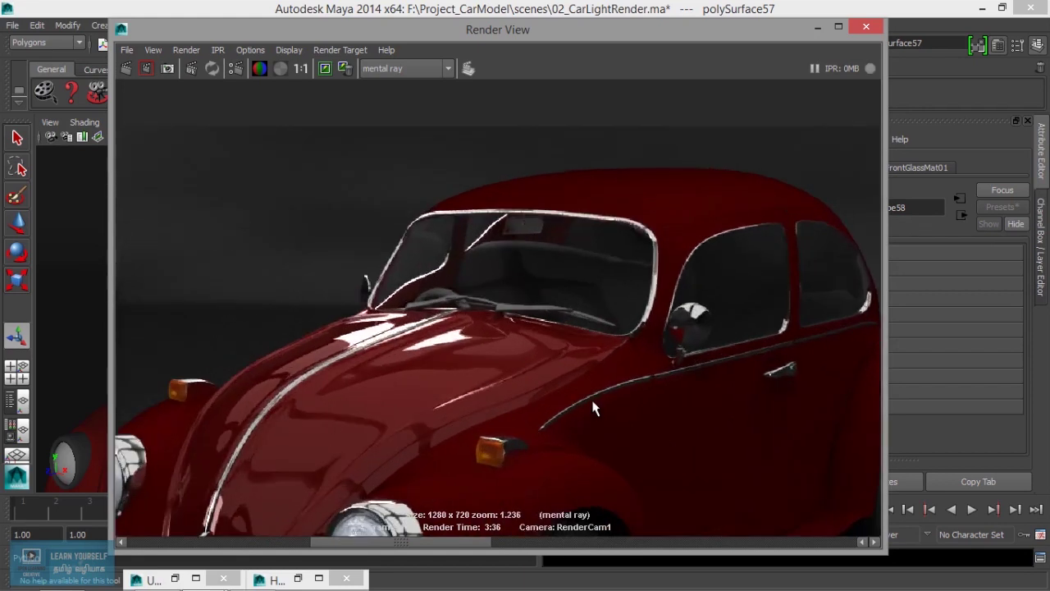